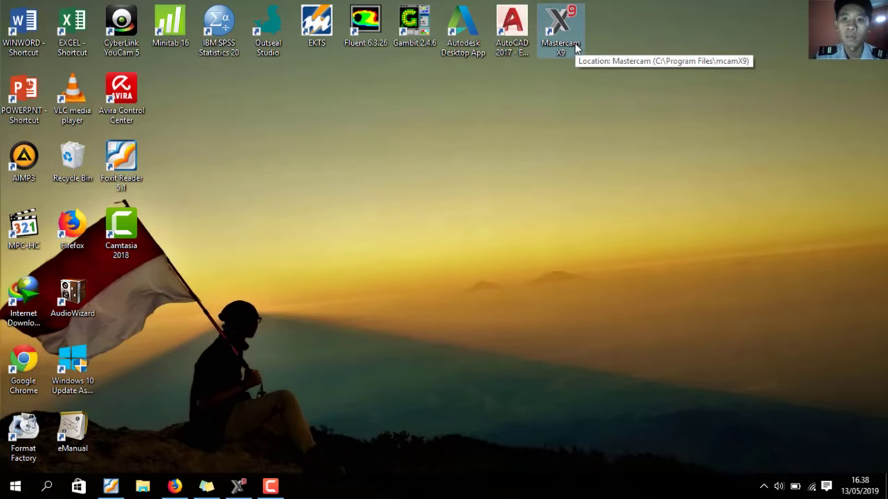
- Launch Mastercam X9 and bring its window to the front
{"action": "right_click", "coordinate": [569, 40]}
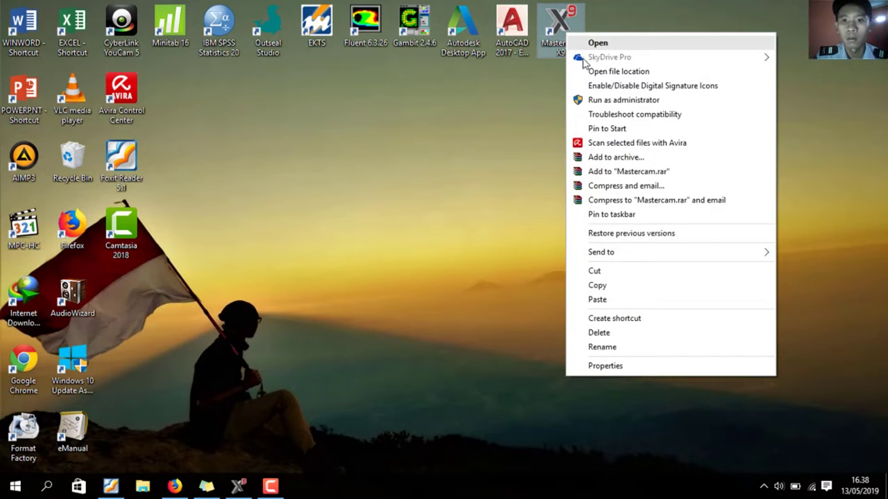
{"action": "left_click", "coordinate": [597, 43]}
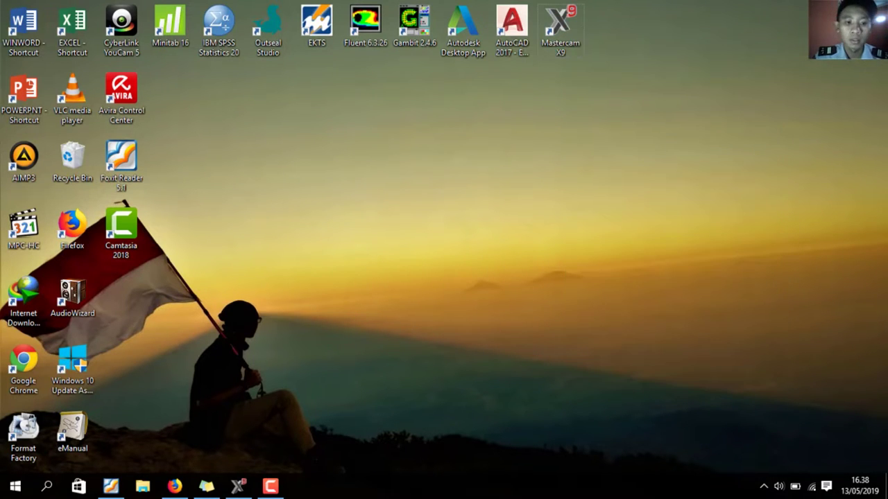
{"action": "left_click", "coordinate": [238, 485]}
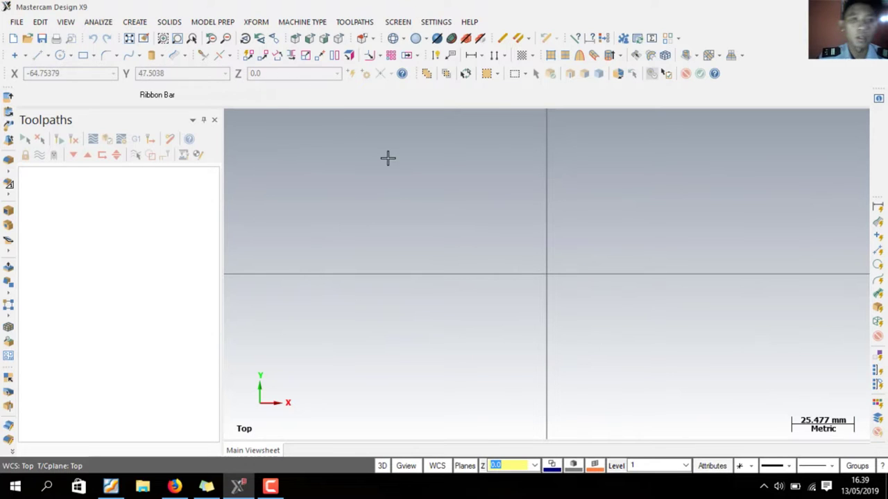
- Set the machine type to the default lathe
{"action": "left_click", "coordinate": [321, 25]}
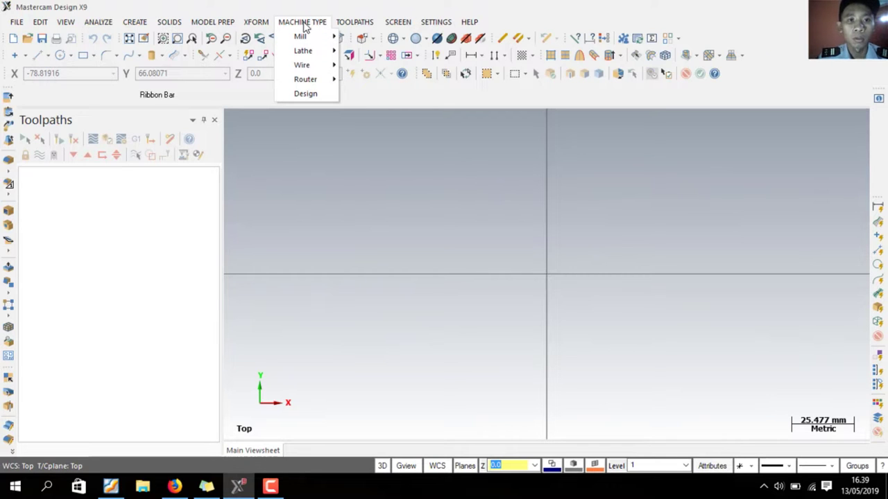
{"action": "mouse_move", "coordinate": [305, 52]}
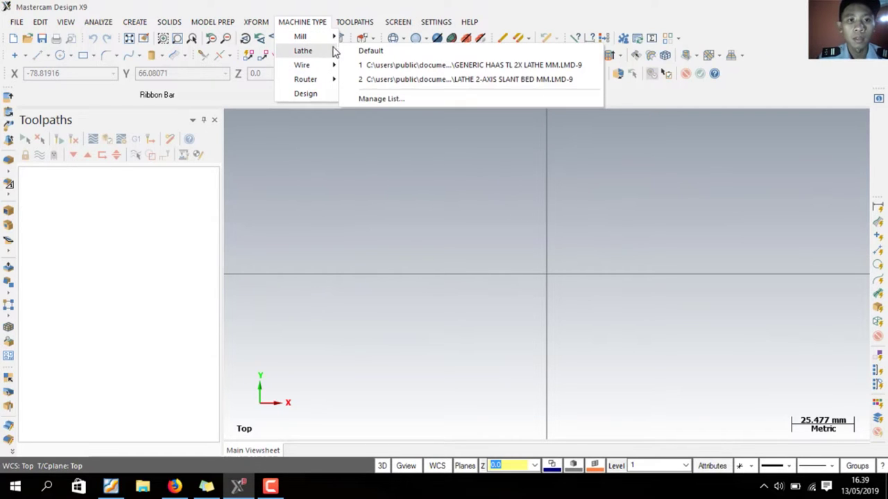
{"action": "left_click", "coordinate": [371, 51]}
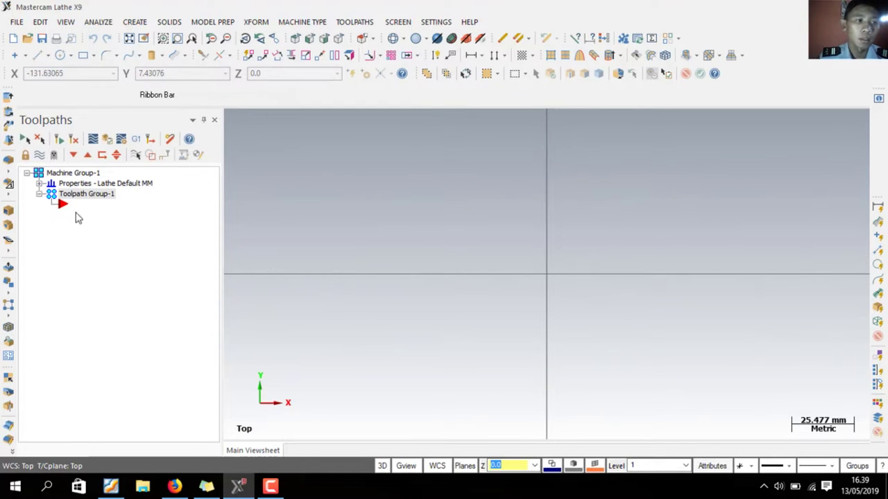
- Define the left-spindle stock in the machine group's stock setup as a cylinder with outer diameter 35 mm and length 150 mm
{"action": "left_click", "coordinate": [40, 184]}
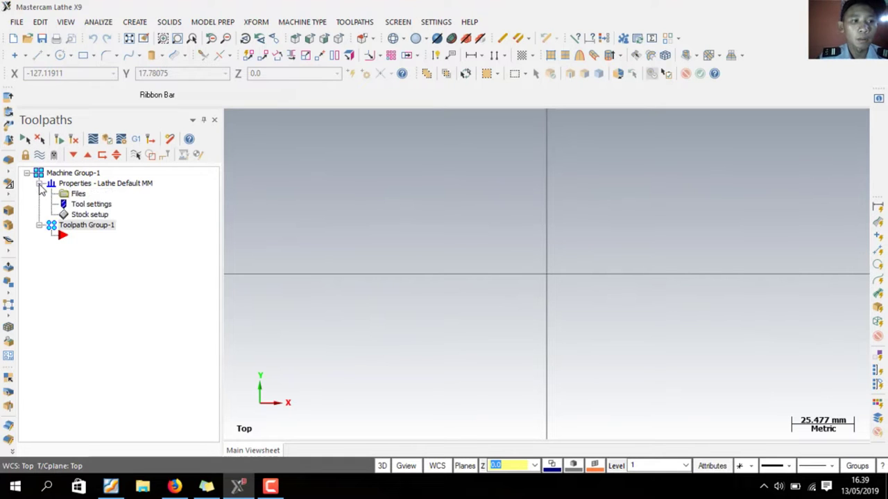
{"action": "double_click", "coordinate": [78, 215]}
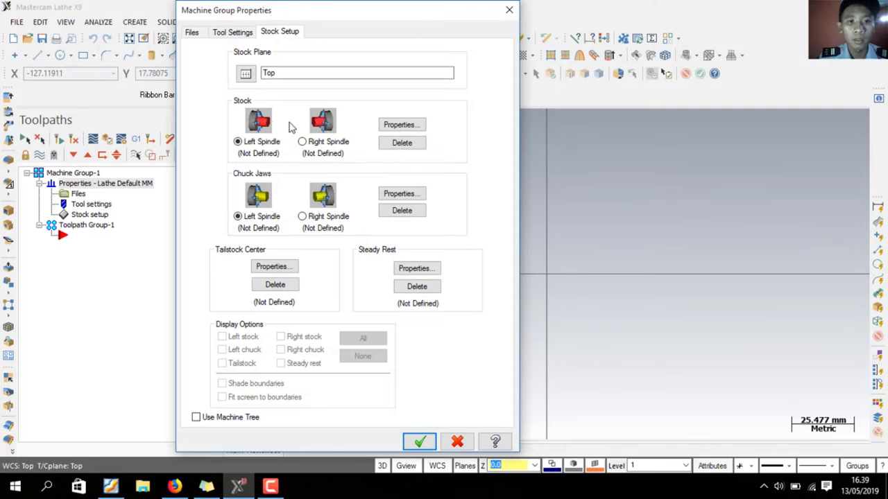
{"action": "left_click", "coordinate": [397, 126]}
{"action": "left_click", "coordinate": [169, 200]}
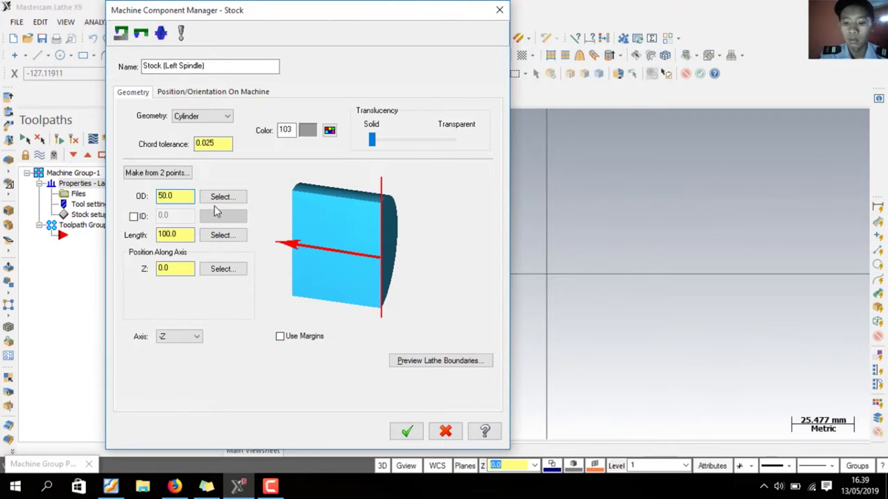
{"action": "key", "text": "BackSpace"}
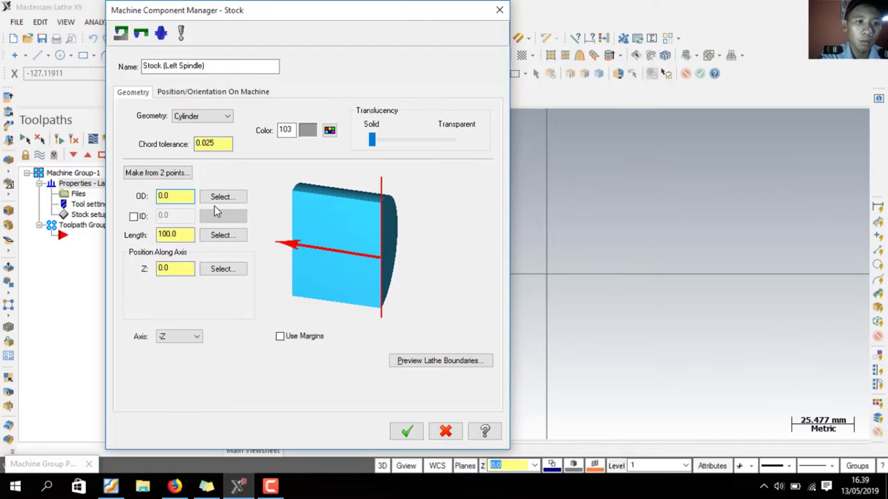
{"action": "type", "text": "10"}
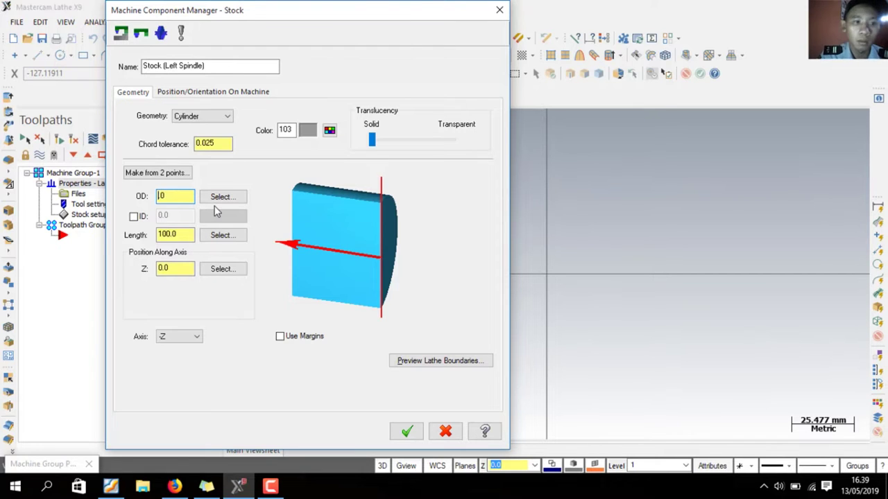
{"action": "type", "text": "35."}
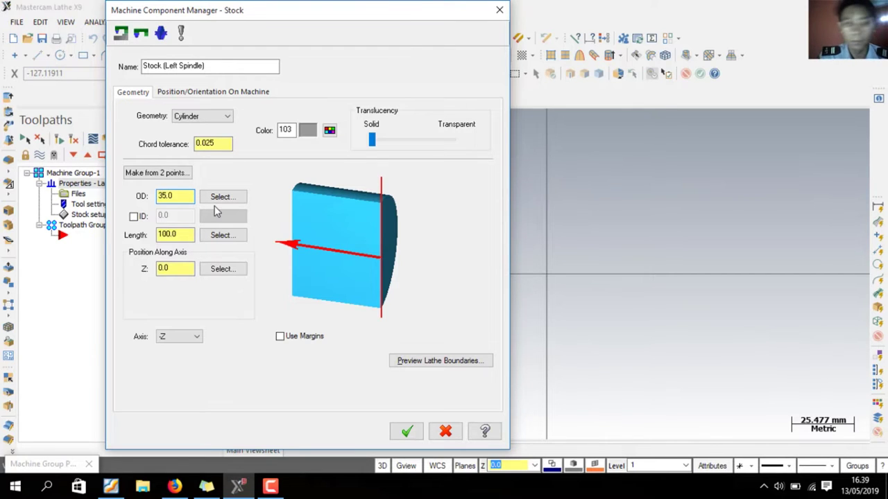
{"action": "left_click", "coordinate": [162, 233]}
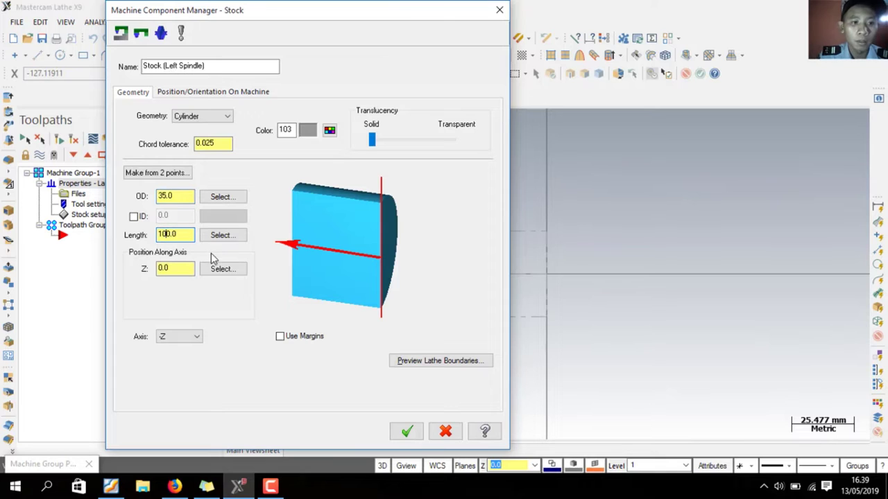
{"action": "key", "text": "Delete"}
{"action": "type", "text": "5"}
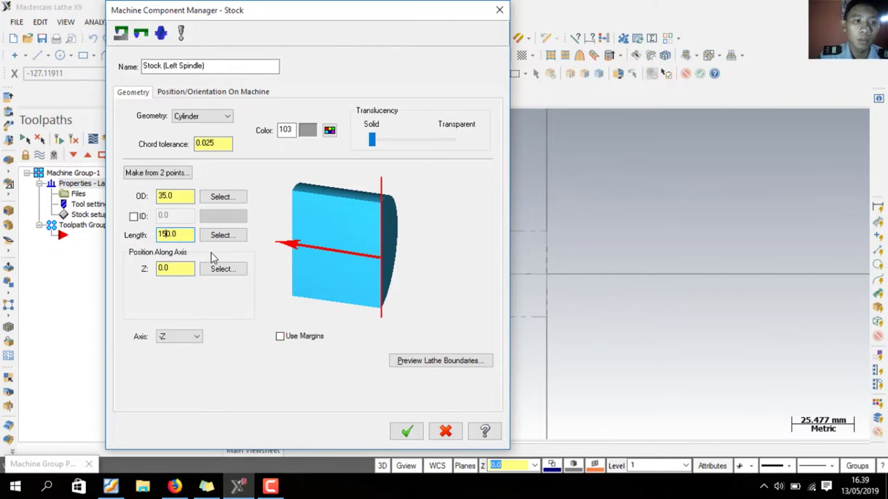
{"action": "left_click", "coordinate": [408, 432]}
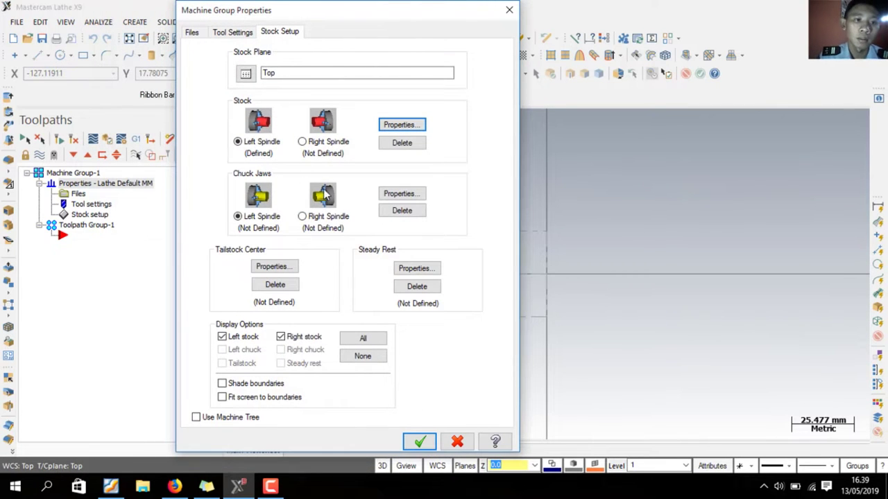
- Define the left-spindle chuck jaws with clamping method OD #1, positioned from stock with a 30 mm grip length, and accept the stock setup
{"action": "left_click", "coordinate": [401, 195]}
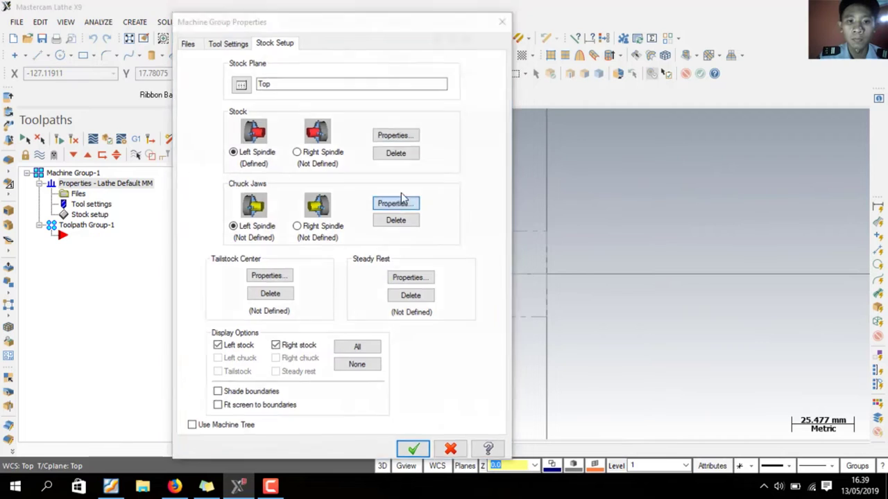
{"action": "scroll", "coordinate": [286, 229], "scroll_direction": "down", "scroll_amount": 2}
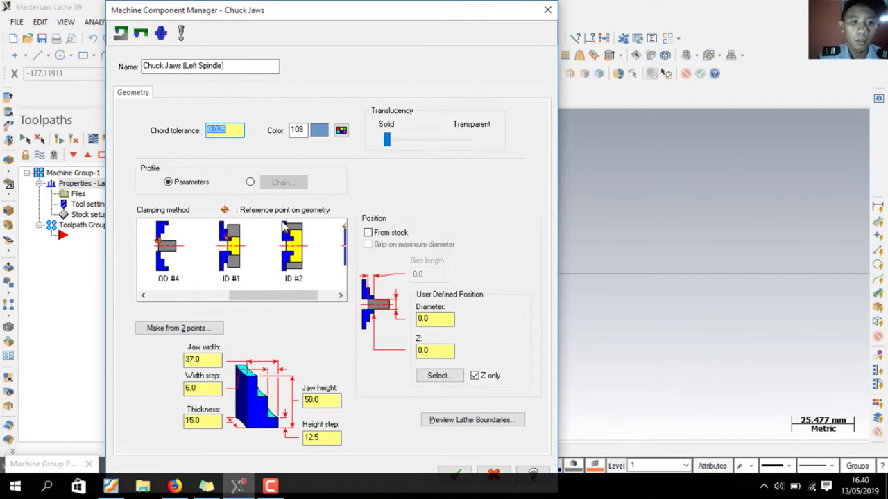
{"action": "scroll", "coordinate": [286, 229], "scroll_direction": "up", "scroll_amount": 2}
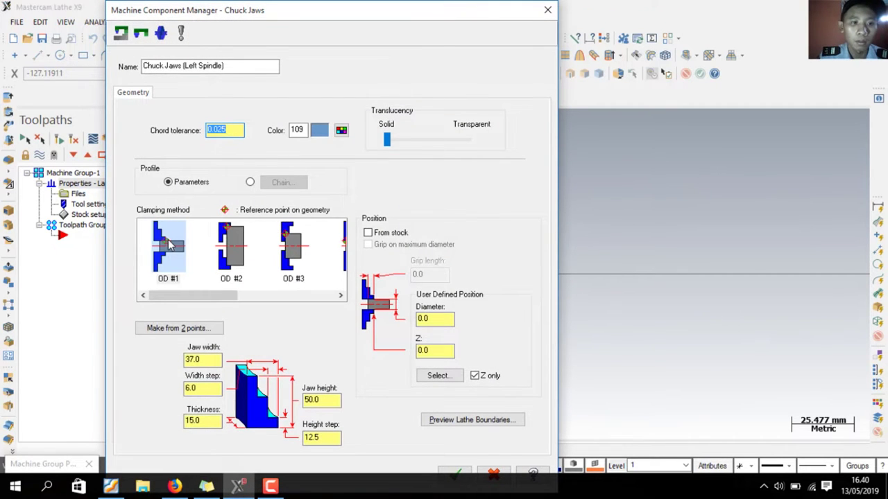
{"action": "left_click", "coordinate": [370, 235]}
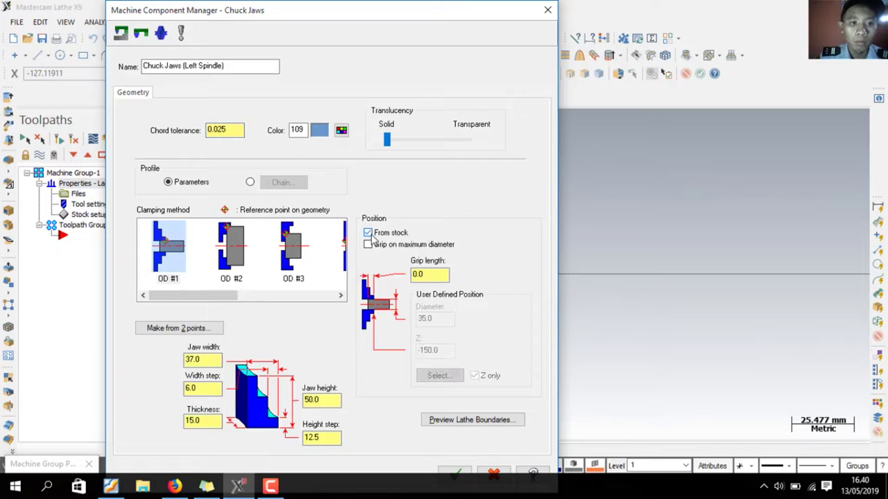
{"action": "double_click", "coordinate": [415, 274]}
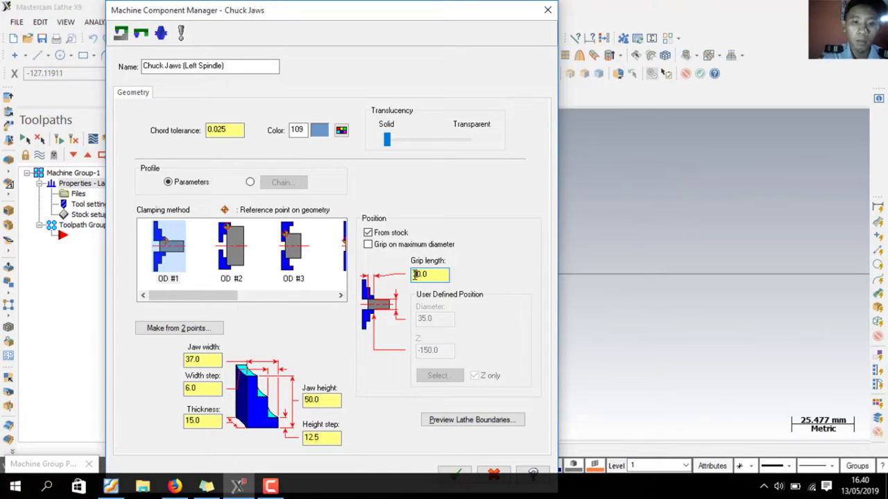
{"action": "left_click", "coordinate": [467, 476]}
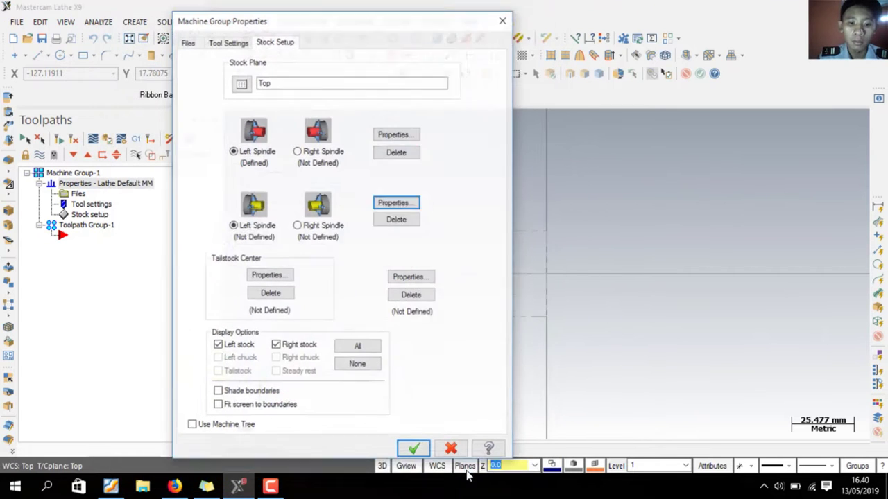
{"action": "left_click", "coordinate": [422, 444]}
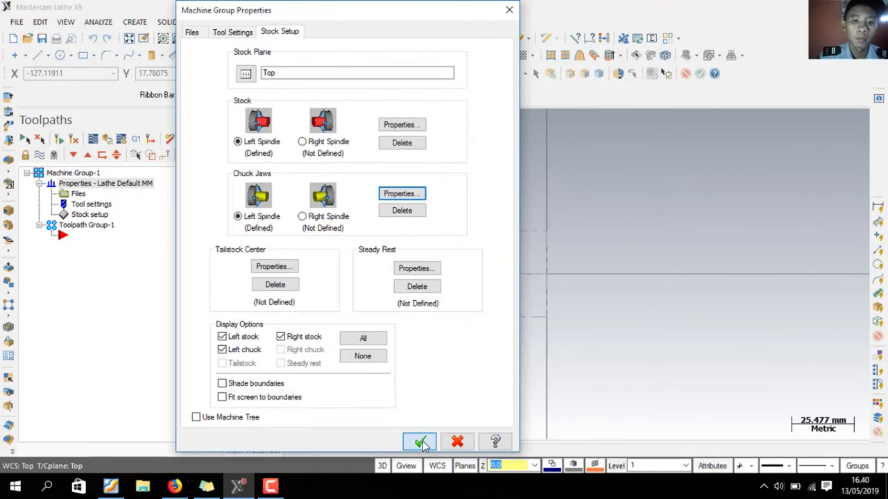
- Draw a 12 mm vertical line upward from the origin along the stock's front face
{"action": "scroll", "coordinate": [665, 295], "scroll_direction": "down", "scroll_amount": 1}
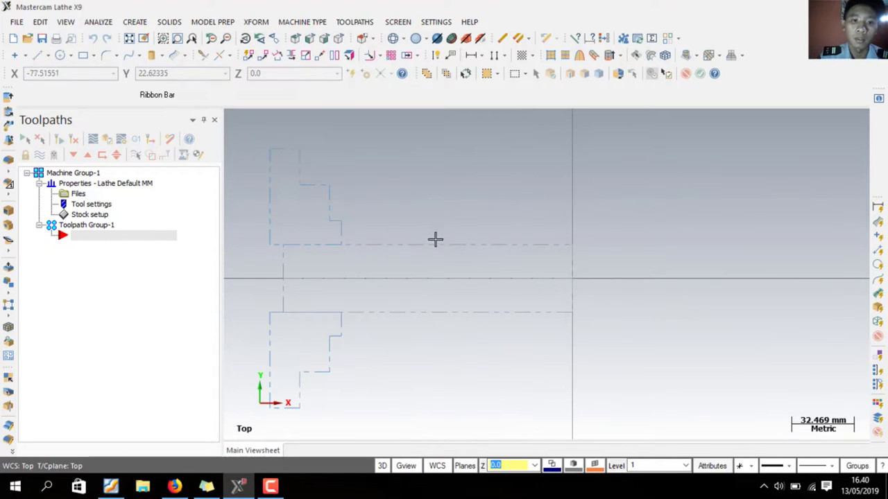
{"action": "scroll", "coordinate": [436, 240], "scroll_direction": "up", "scroll_amount": 1}
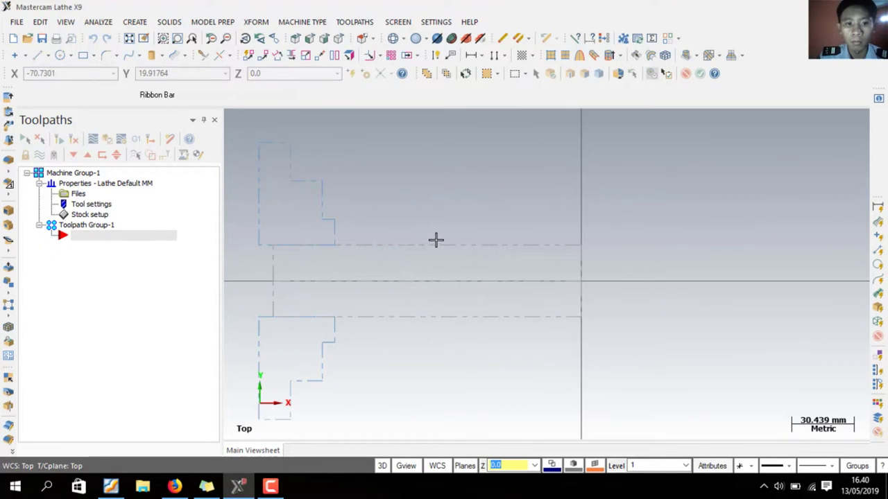
{"action": "scroll", "coordinate": [436, 240], "scroll_direction": "up", "scroll_amount": 1}
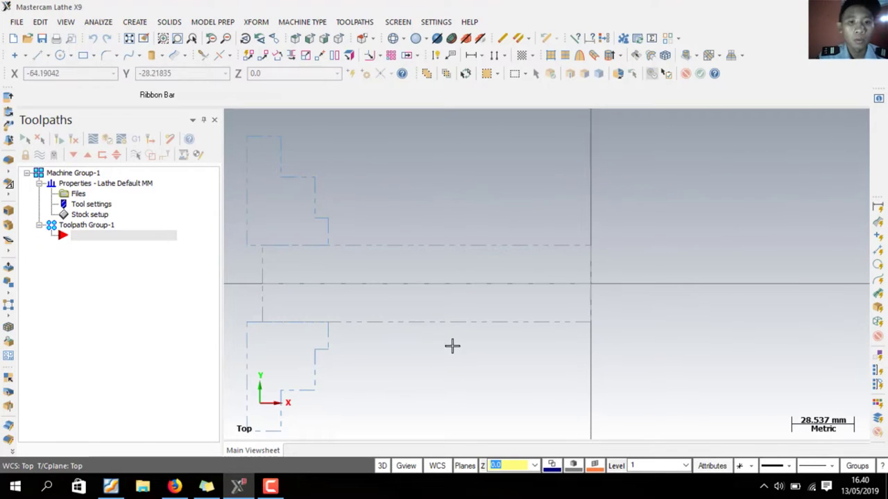
{"action": "scroll", "coordinate": [482, 331], "scroll_direction": "up", "scroll_amount": 1}
{"action": "scroll", "coordinate": [561, 297], "scroll_direction": "up", "scroll_amount": 1}
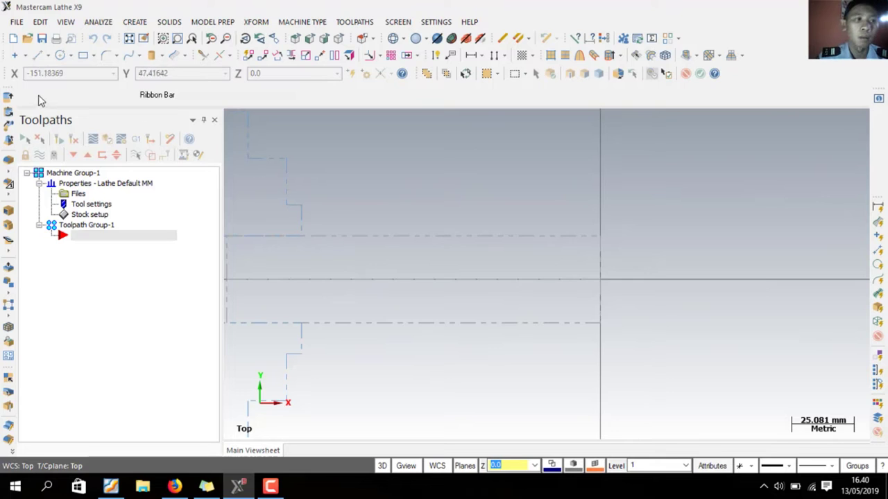
{"action": "left_click", "coordinate": [40, 60]}
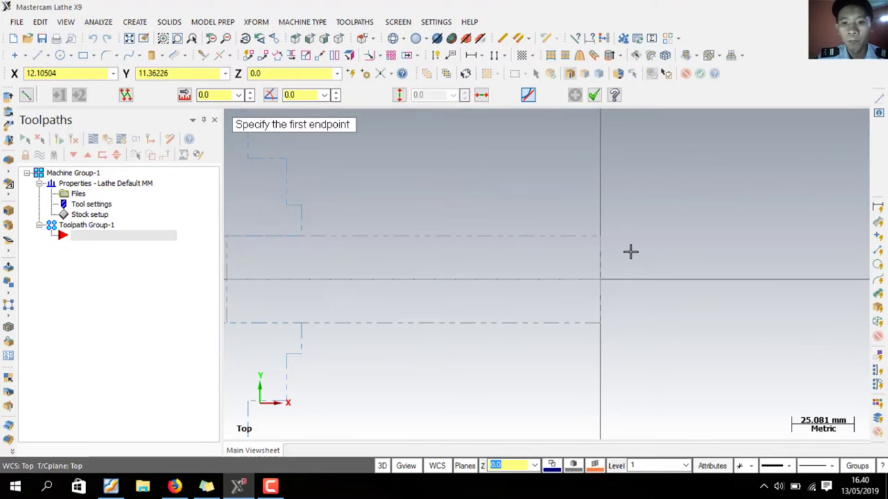
{"action": "scroll", "coordinate": [574, 295], "scroll_direction": "up", "scroll_amount": 1}
{"action": "scroll", "coordinate": [574, 296], "scroll_direction": "up", "scroll_amount": 1}
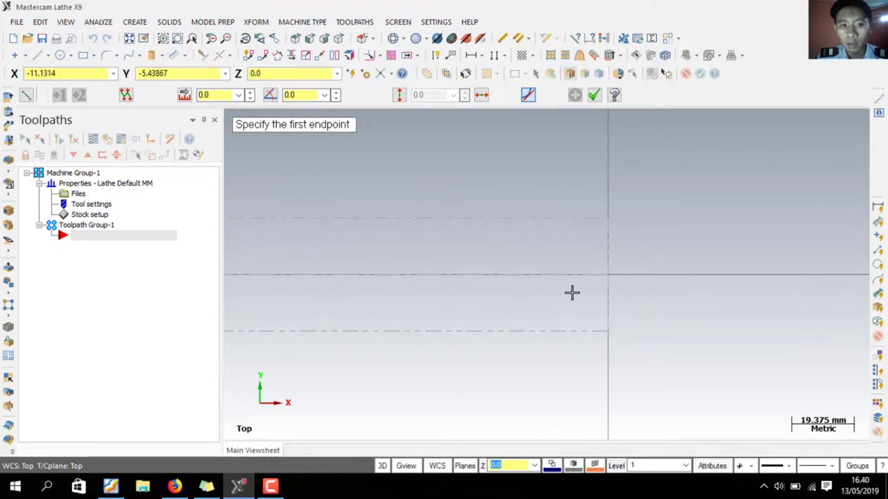
{"action": "left_click", "coordinate": [608, 275]}
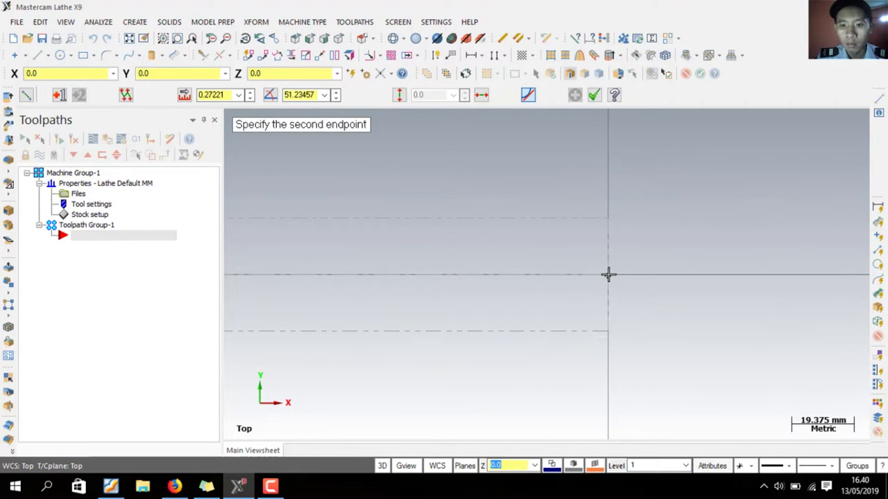
{"action": "left_click", "coordinate": [608, 226]}
{"action": "left_click", "coordinate": [215, 94]}
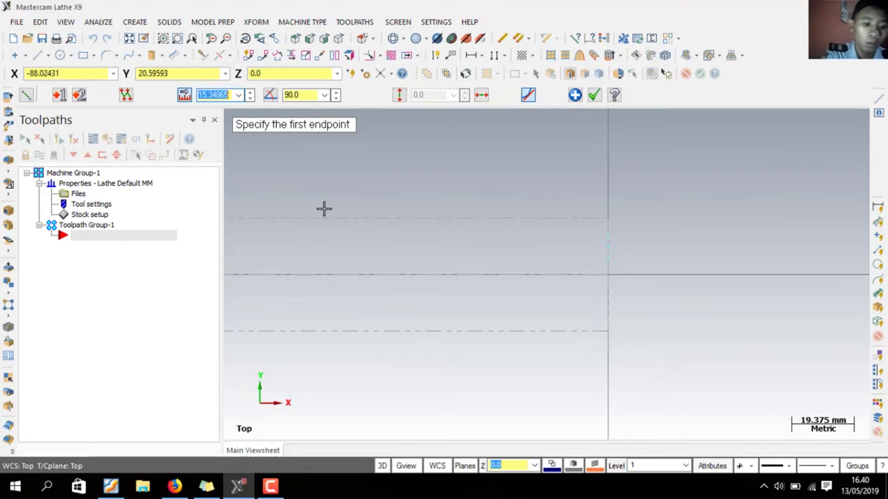
{"action": "type", "text": "12"}
{"action": "key", "text": "Return"}
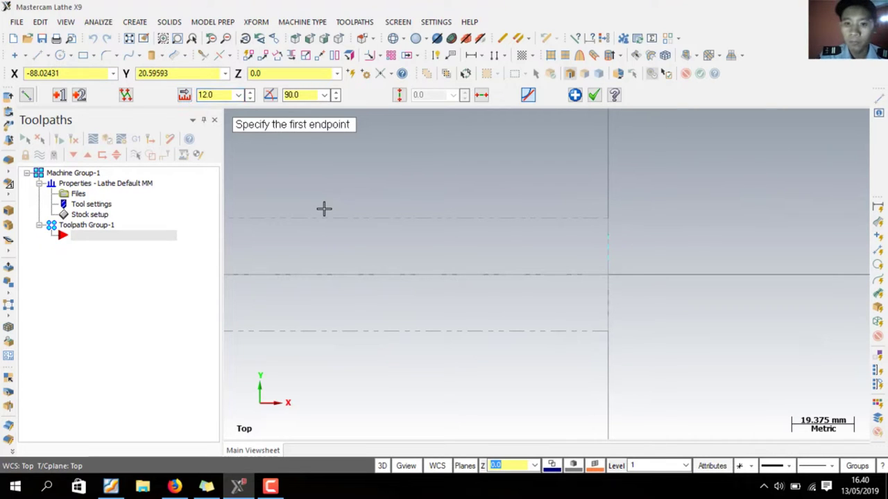
- Draw a 75 mm horizontal line at 180° from the vertical line's upper endpoint toward the chuck
{"action": "left_click", "coordinate": [608, 240]}
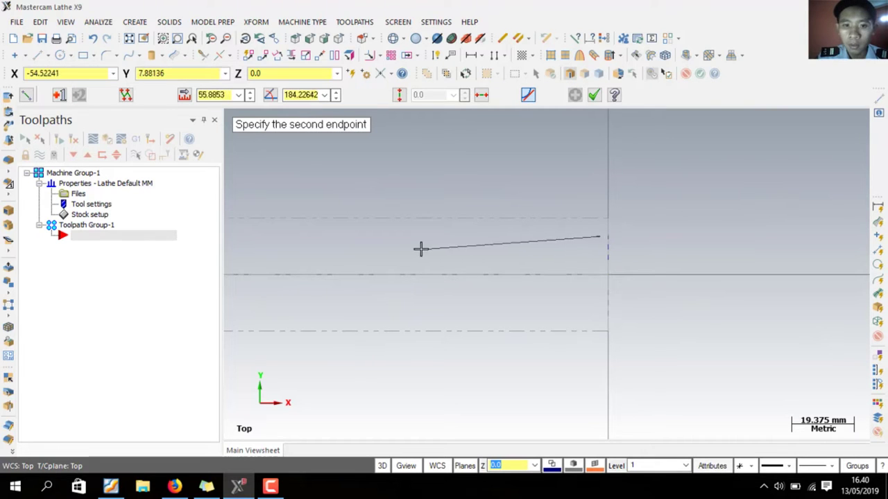
{"action": "left_click", "coordinate": [317, 237]}
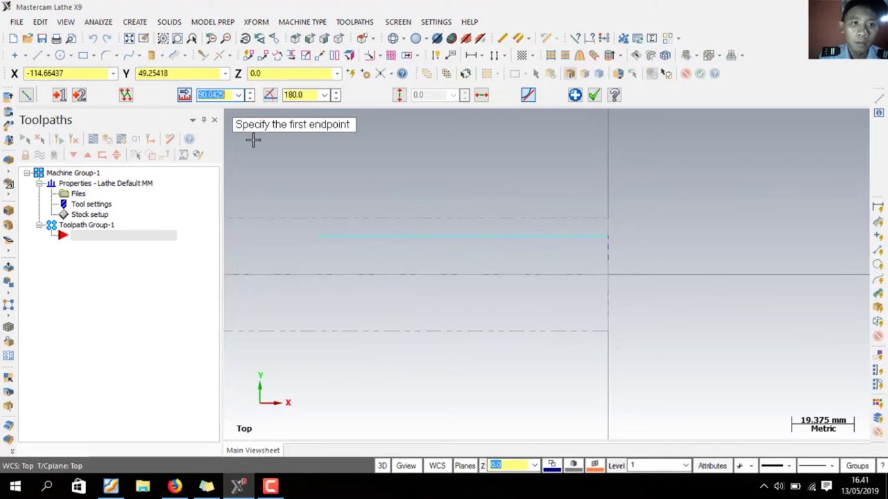
{"action": "type", "text": "75"}
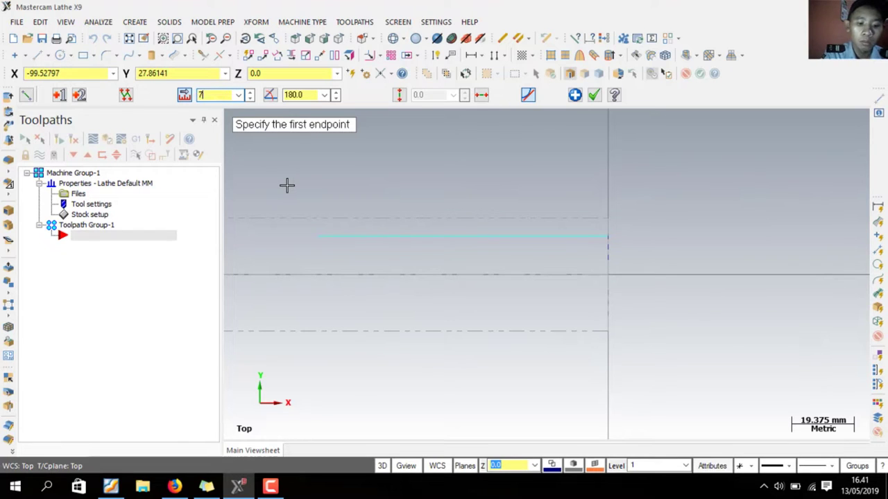
{"action": "key", "text": "Return"}
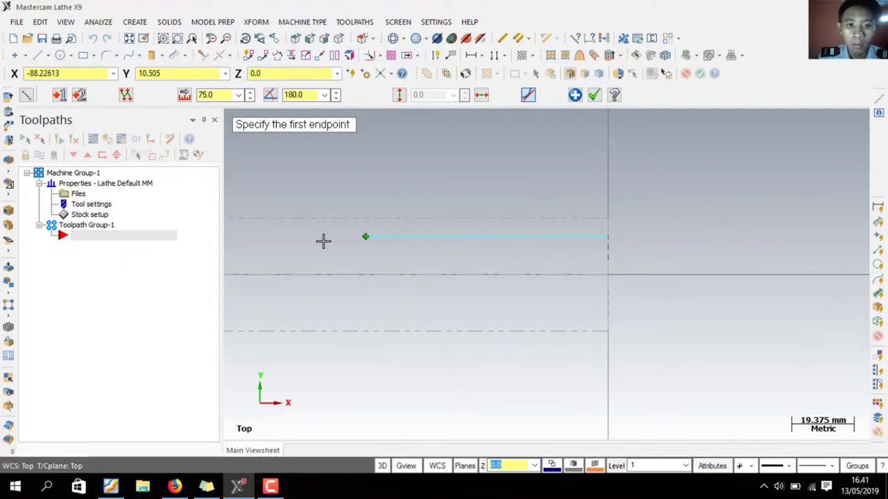
- Draw a 4 mm vertical line downward from the chuck-side endpoint of the 75 mm line
{"action": "left_click", "coordinate": [366, 237]}
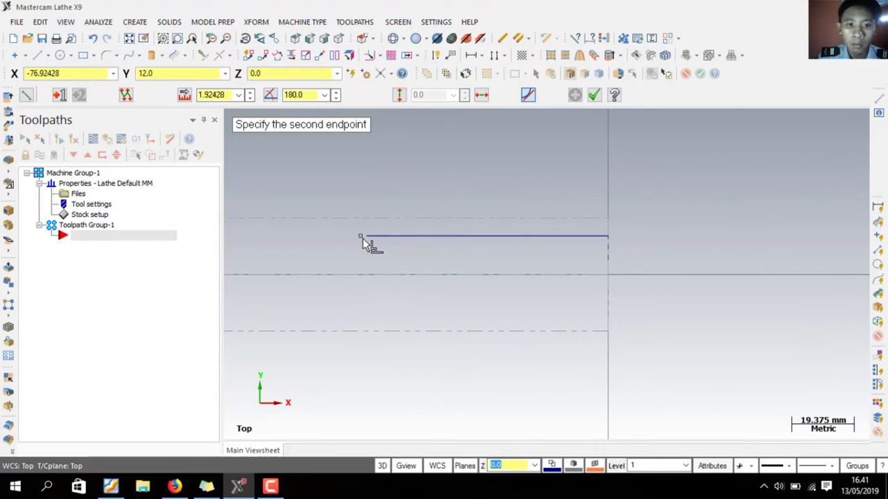
{"action": "left_click", "coordinate": [366, 250]}
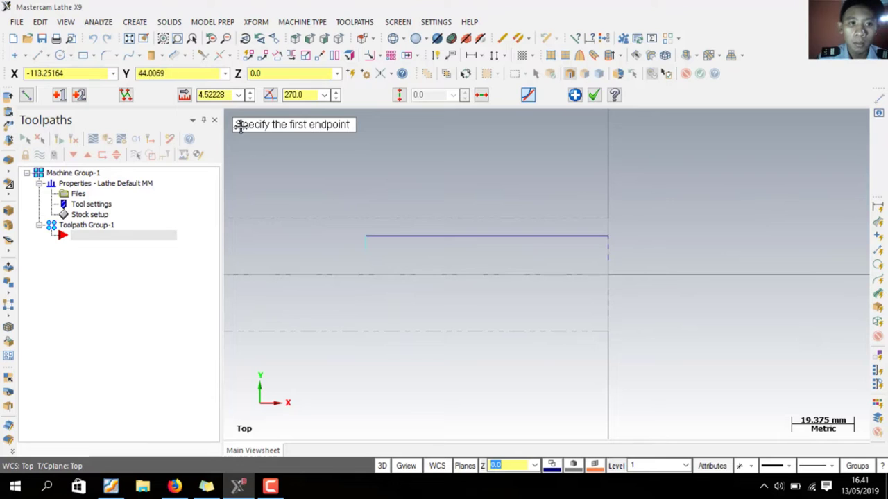
{"action": "left_click", "coordinate": [224, 97]}
{"action": "type", "text": "40067"}
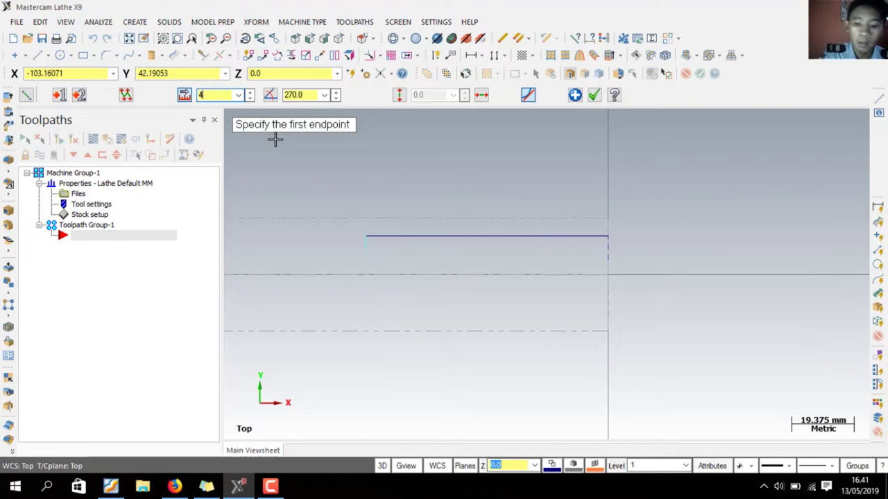
- Draw a 10 mm horizontal line at 180° from the lower endpoint of the 4 mm line toward the chuck
{"action": "left_click", "coordinate": [365, 250]}
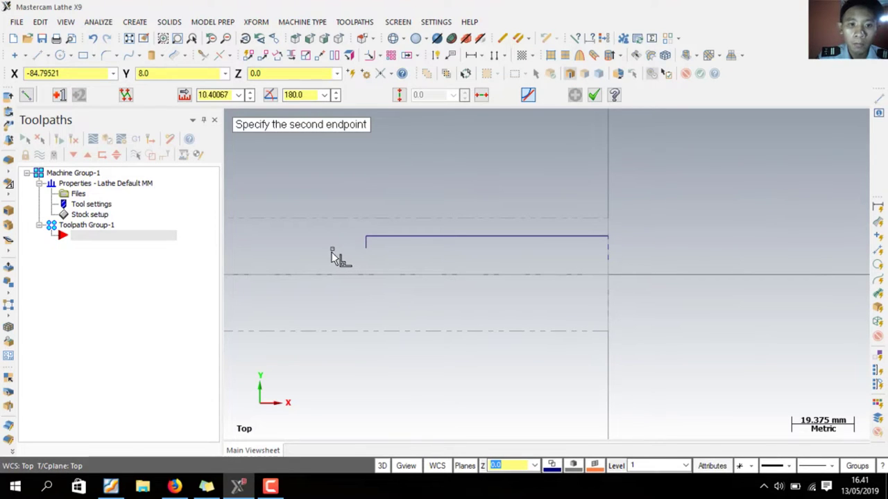
{"action": "left_click", "coordinate": [332, 249]}
{"action": "double_click", "coordinate": [225, 95]}
{"action": "type", "text": "10"}
{"action": "key", "text": "Return"}
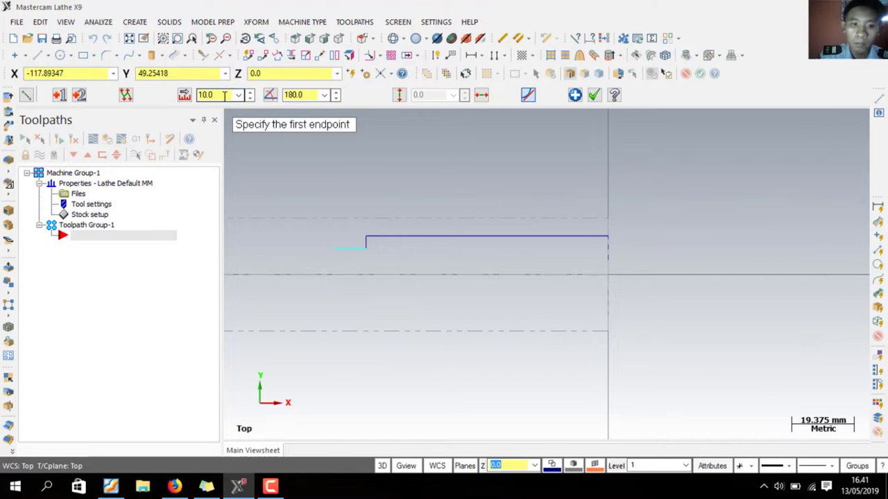
- Draw a 9.5 mm vertical line upward from the chuck-side endpoint of the 10 mm groove line
{"action": "left_click", "coordinate": [333, 249]}
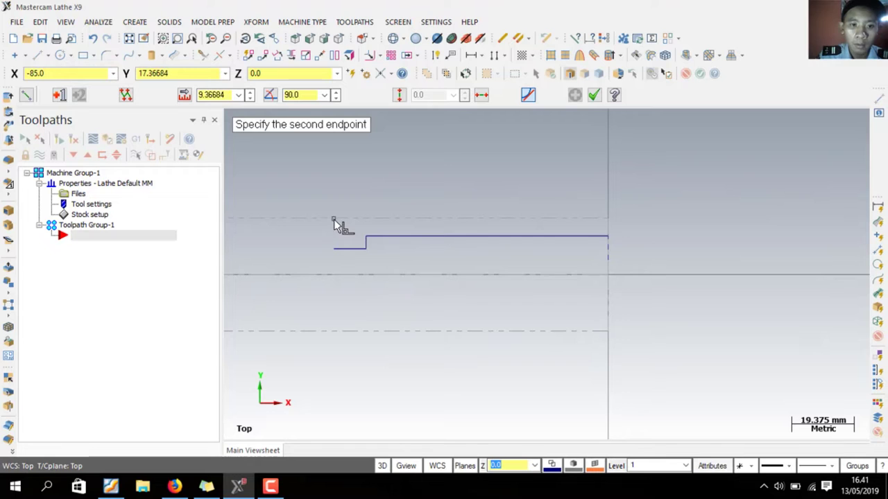
{"action": "left_click", "coordinate": [333, 219]}
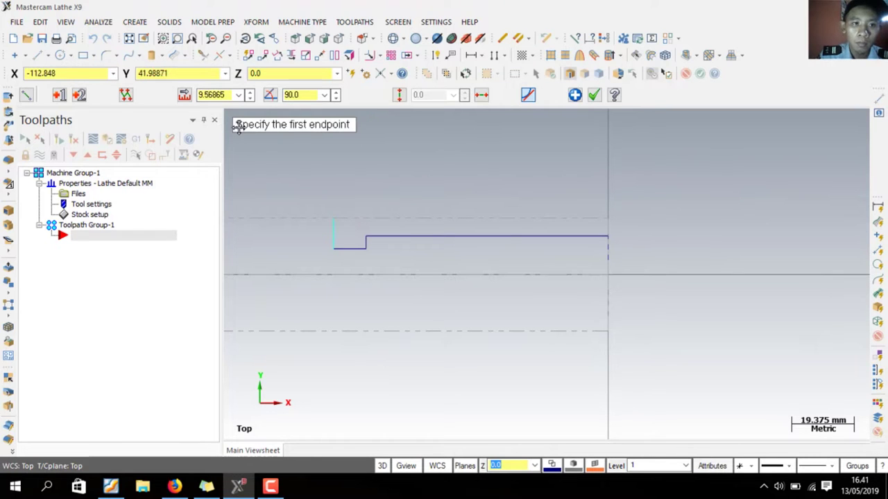
{"action": "left_click", "coordinate": [223, 96]}
{"action": "type", "text": "9.5"}
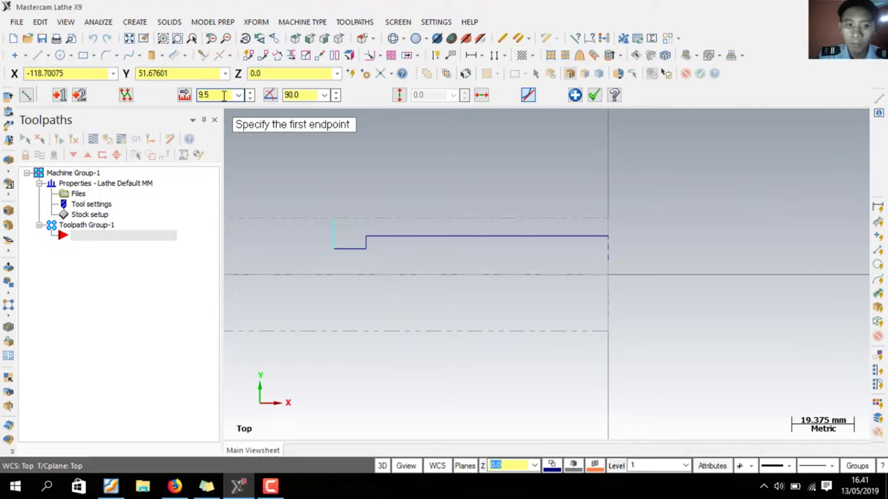
{"action": "key", "text": "Return"}
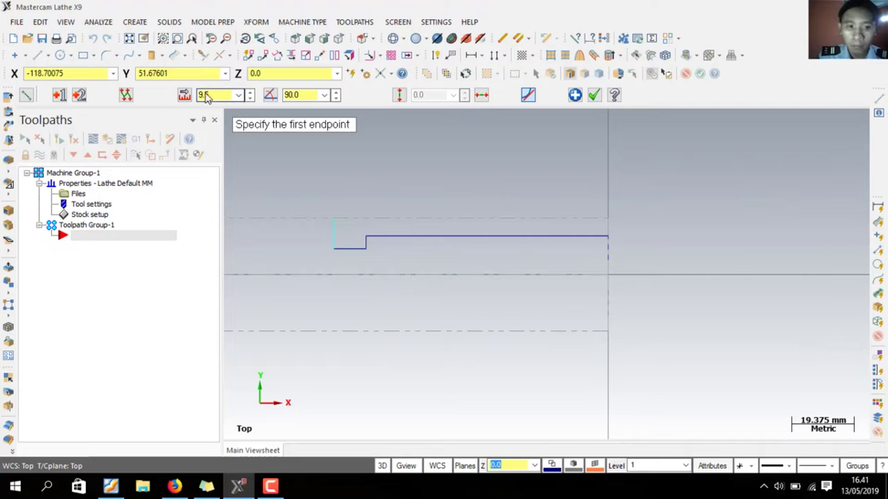
- Draw a 15 mm horizontal line at 180° from the upper endpoint of the 9.5 mm line along the stock's outer edge
{"action": "left_click", "coordinate": [332, 220]}
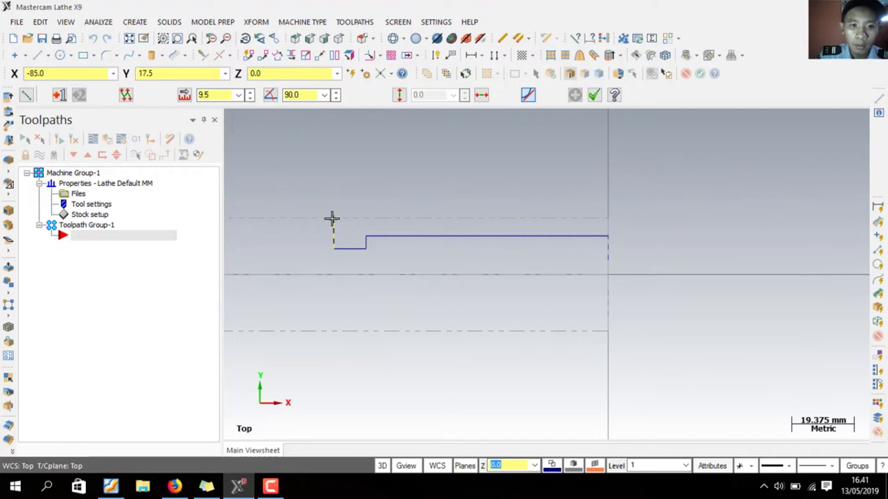
{"action": "left_click", "coordinate": [288, 219]}
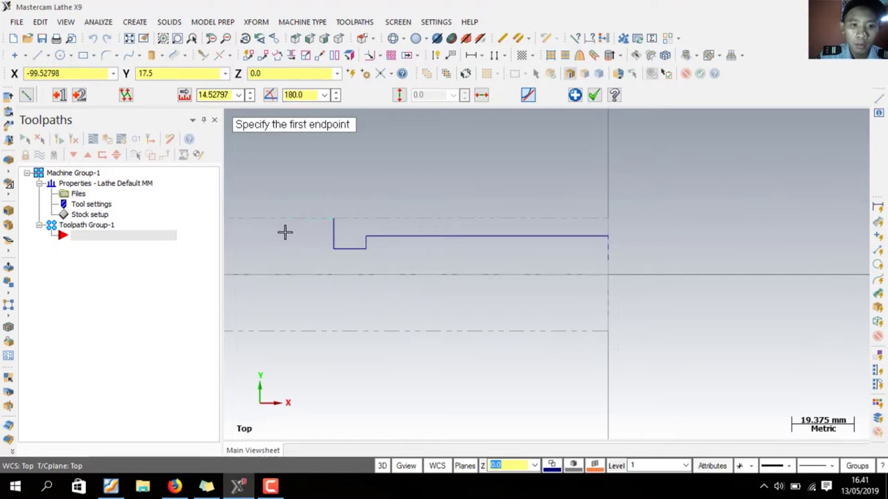
{"action": "left_click", "coordinate": [220, 95]}
{"action": "type", "text": "15.0"}
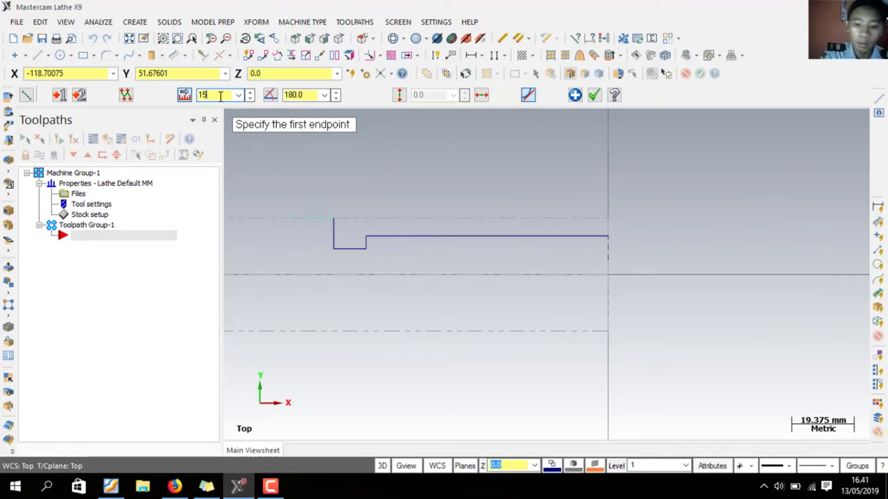
- Draw a 17.5 mm vertical line downward from the chuck-side endpoint of the 15 mm line to the centre axis
{"action": "left_click", "coordinate": [286, 220]}
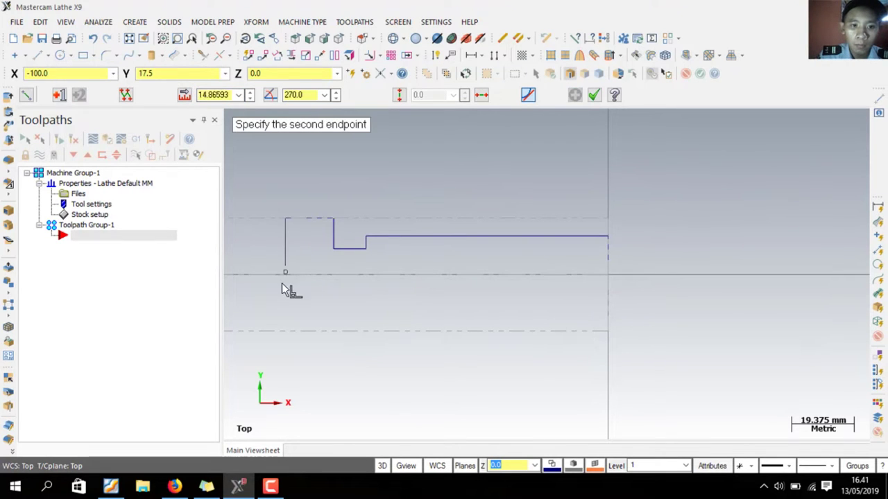
{"action": "left_click", "coordinate": [285, 331]}
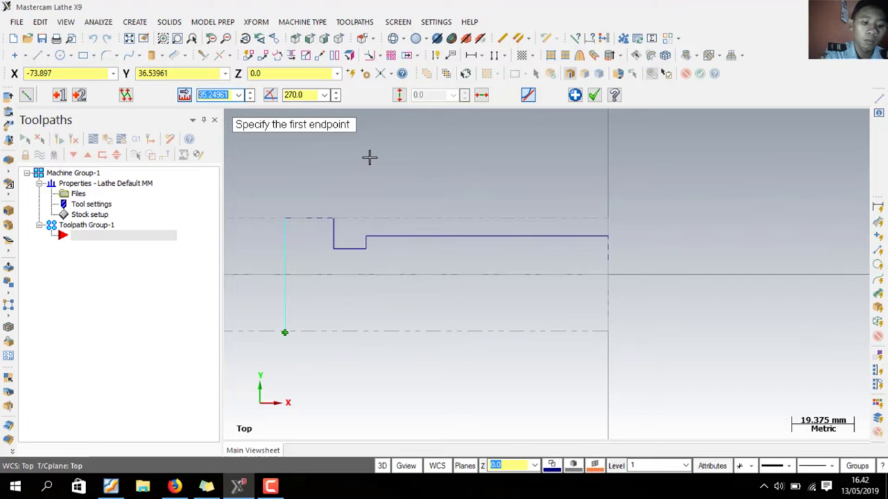
{"action": "type", "text": "17.5"}
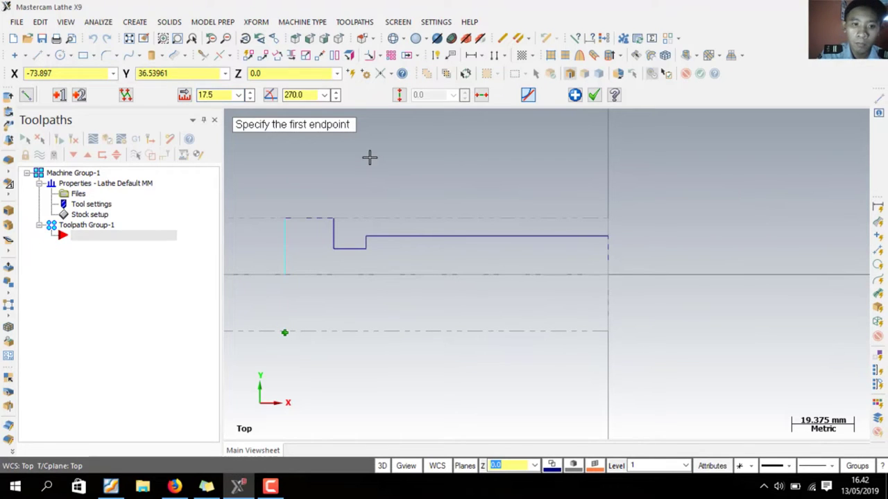
- Close the profile with a 100 mm horizontal line along the centre axis back to the origin, and finish line drawing
{"action": "left_click", "coordinate": [285, 276]}
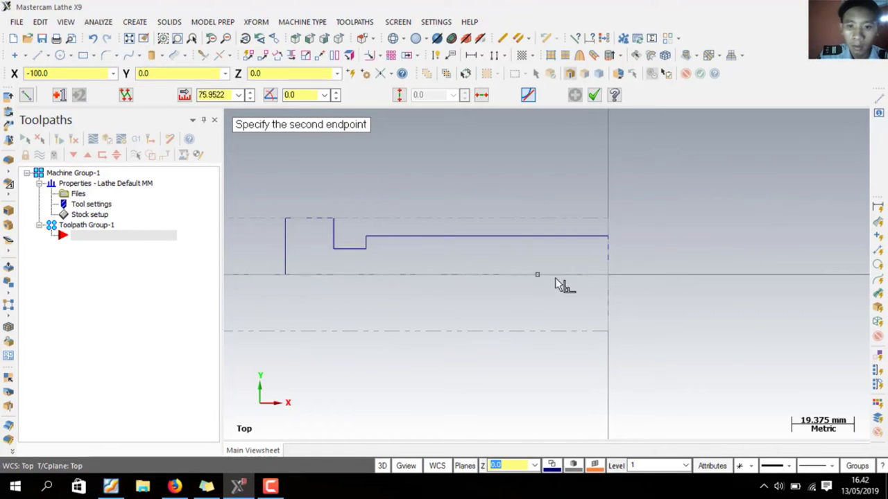
{"action": "left_click", "coordinate": [607, 276]}
{"action": "scroll", "coordinate": [602, 220], "scroll_direction": "up", "scroll_amount": 2}
{"action": "scroll", "coordinate": [729, 260], "scroll_direction": "down", "scroll_amount": 3}
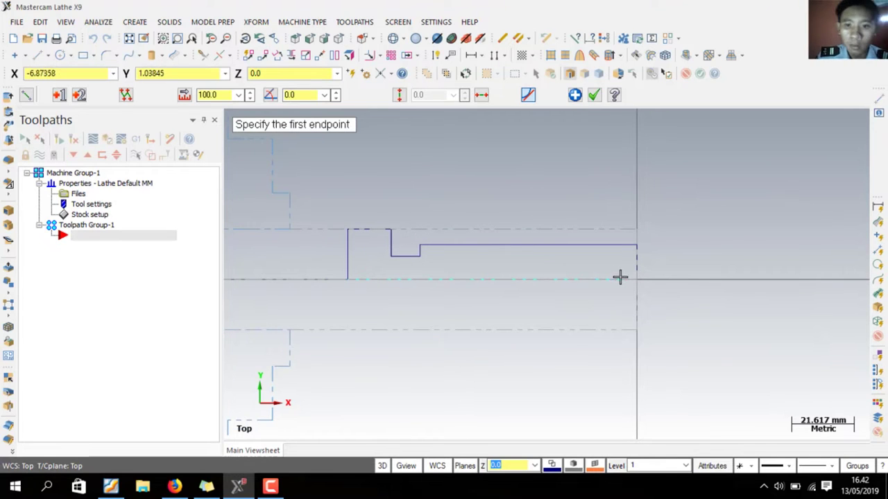
{"action": "scroll", "coordinate": [645, 265], "scroll_direction": "up", "scroll_amount": 2}
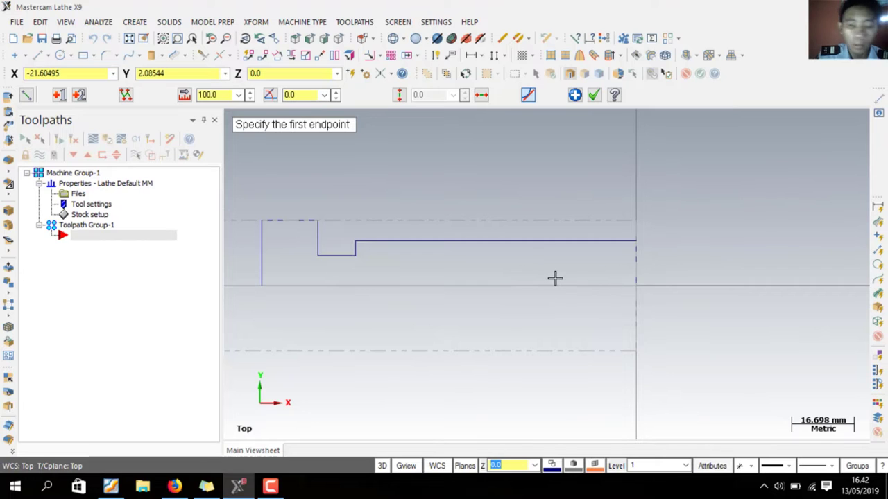
{"action": "key", "text": "Escape"}
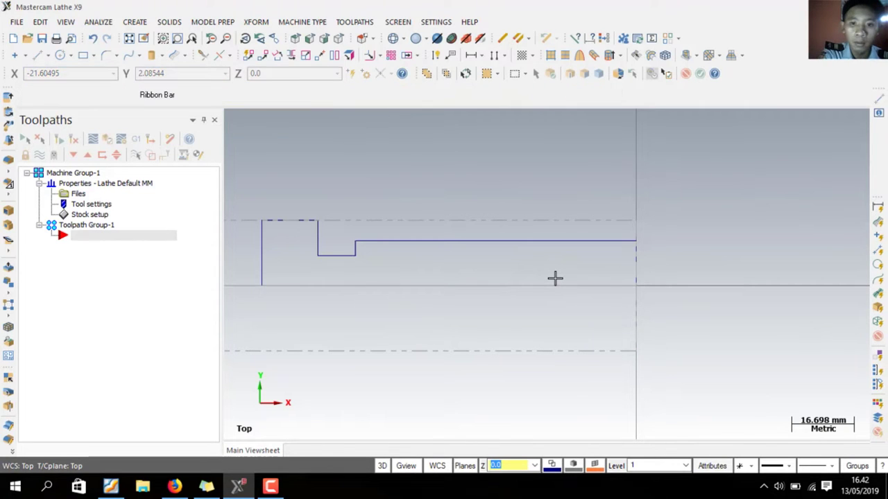
- Chamfer the corner between the front-face line and the 75 mm line with a single distance of 3 mm
{"action": "scroll", "coordinate": [665, 256], "scroll_direction": "up", "scroll_amount": 3}
{"action": "scroll", "coordinate": [662, 254], "scroll_direction": "up", "scroll_amount": 2}
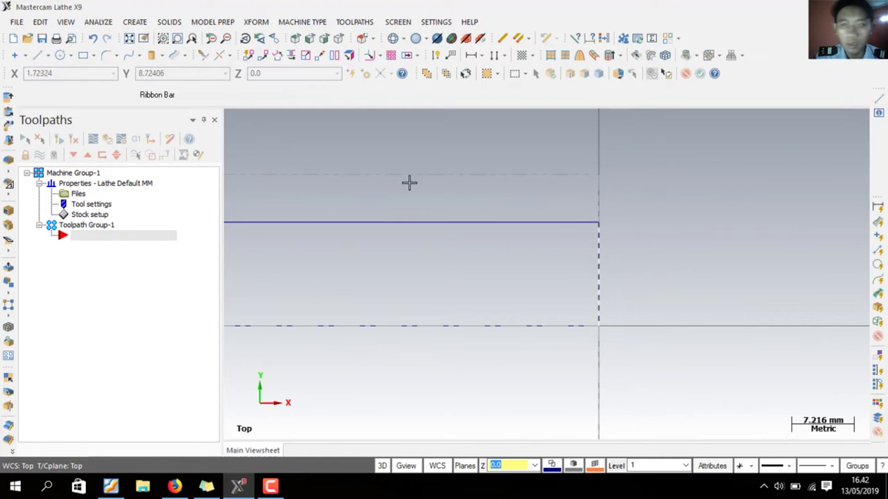
{"action": "left_click", "coordinate": [117, 60]}
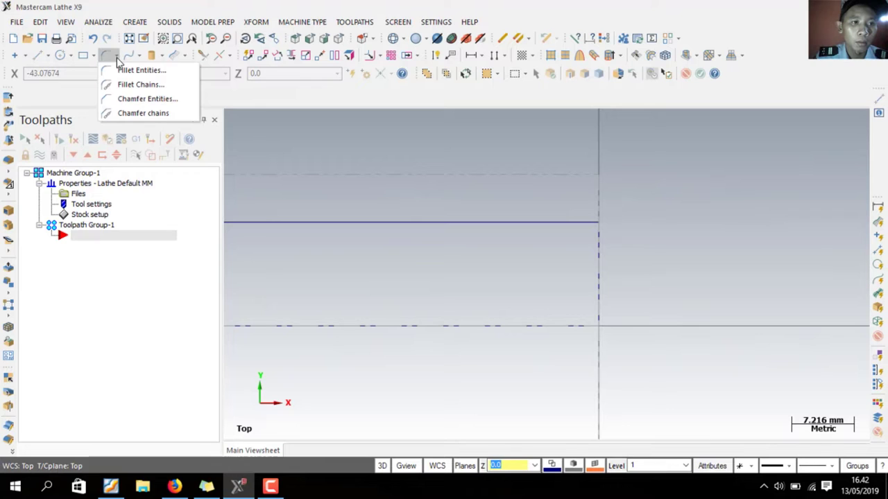
{"action": "left_click", "coordinate": [147, 100]}
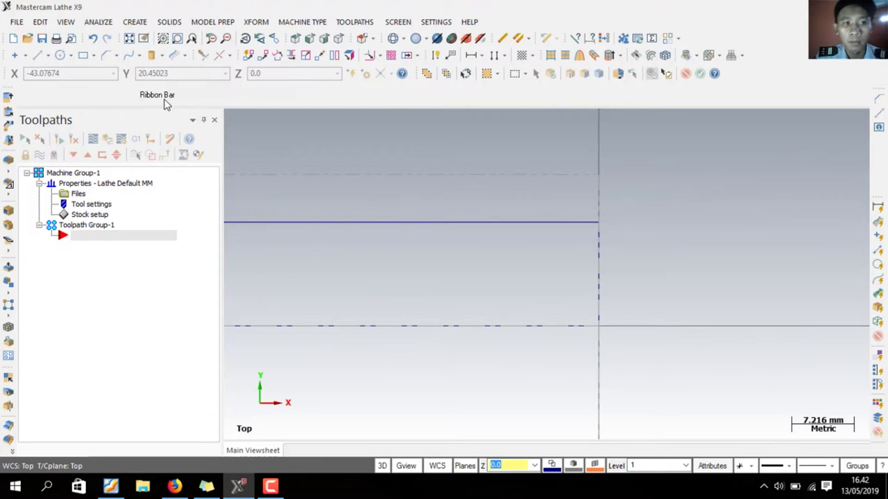
{"action": "left_click", "coordinate": [599, 243]}
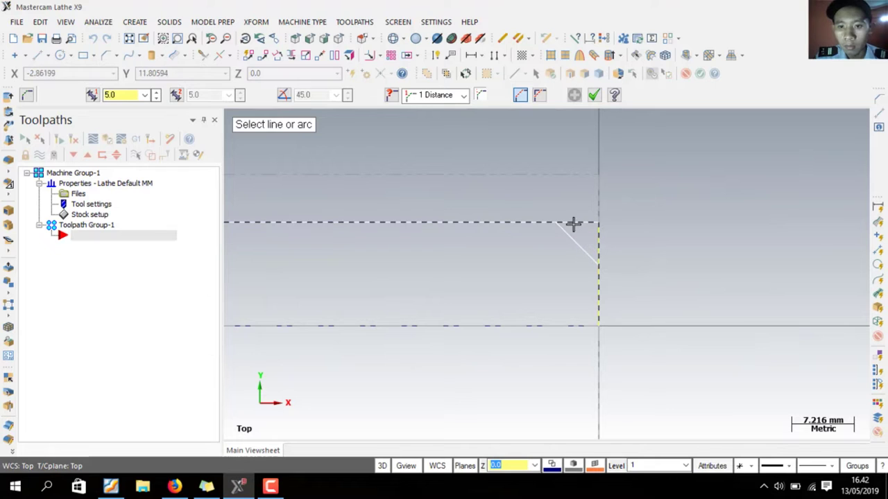
{"action": "left_click", "coordinate": [572, 222]}
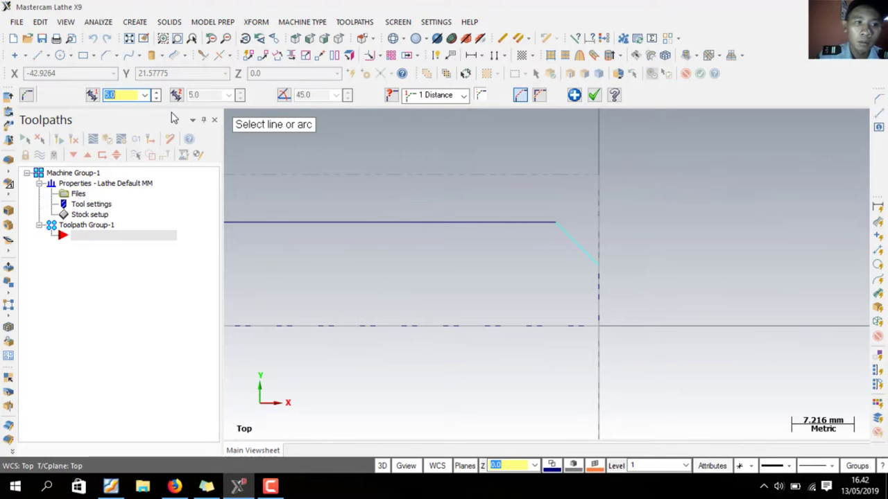
{"action": "type", "text": "3"}
{"action": "key", "text": "Return"}
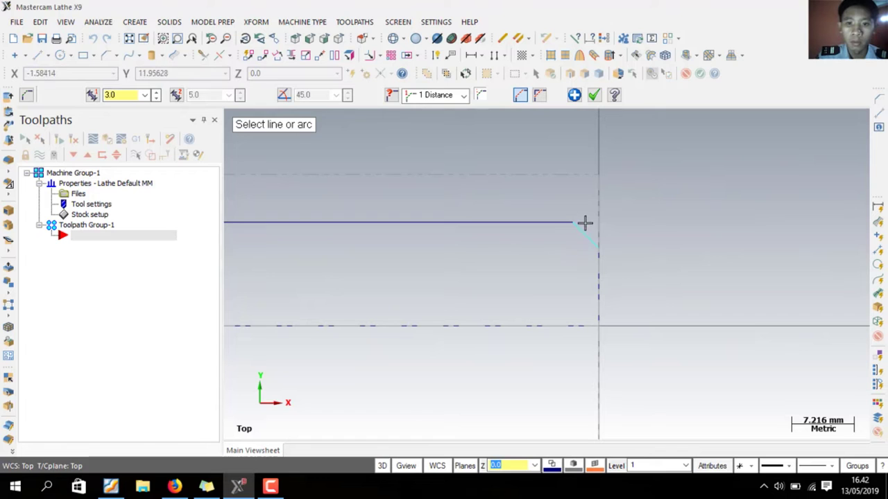
{"action": "key", "text": "Return"}
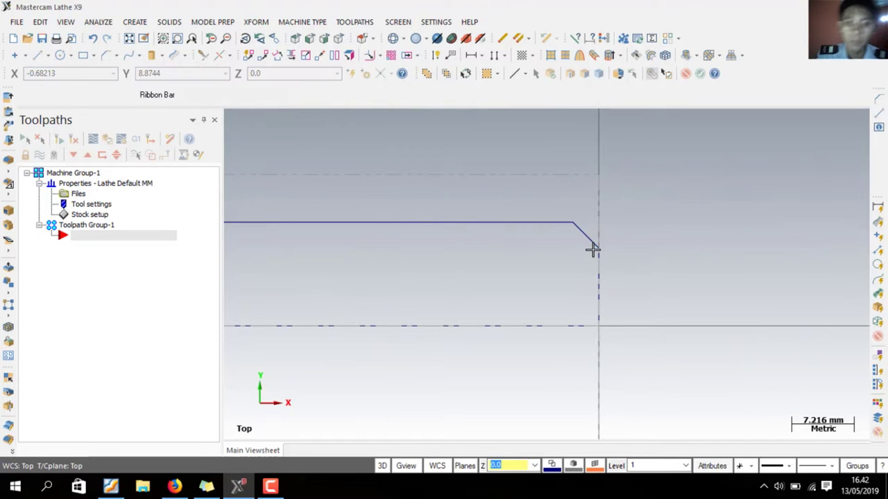
- Start a rough turning toolpath, accept the NC name, and chain the profile from the front-face line to the groove's chuck-side wall
{"action": "scroll", "coordinate": [640, 240], "scroll_direction": "down", "scroll_amount": 5}
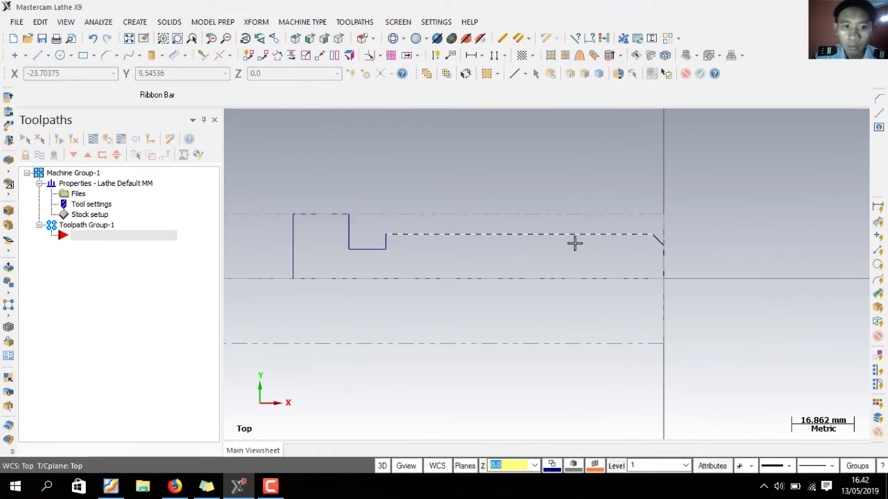
{"action": "scroll", "coordinate": [592, 246], "scroll_direction": "up", "scroll_amount": 1}
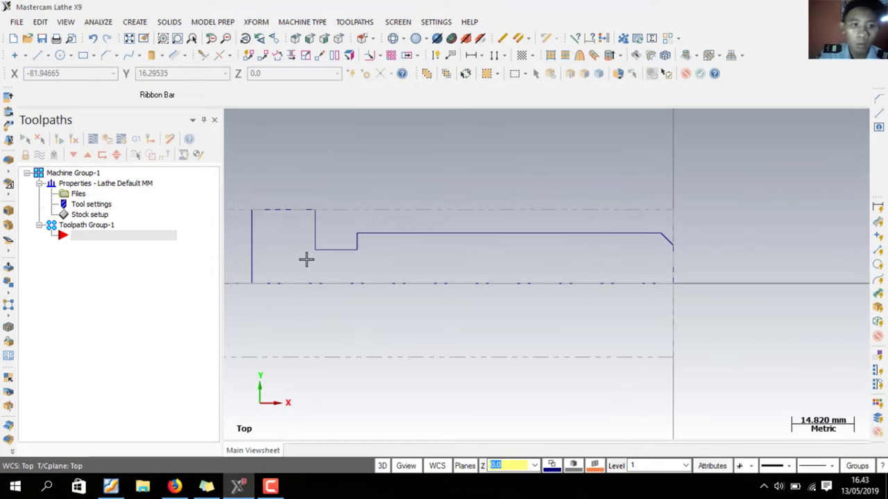
{"action": "scroll", "coordinate": [681, 258], "scroll_direction": "up", "scroll_amount": 2}
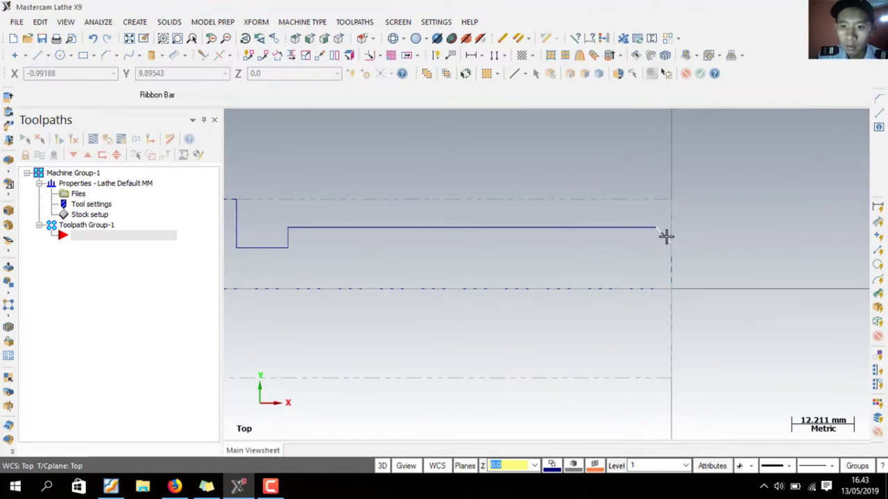
{"action": "scroll", "coordinate": [680, 236], "scroll_direction": "down", "scroll_amount": 1}
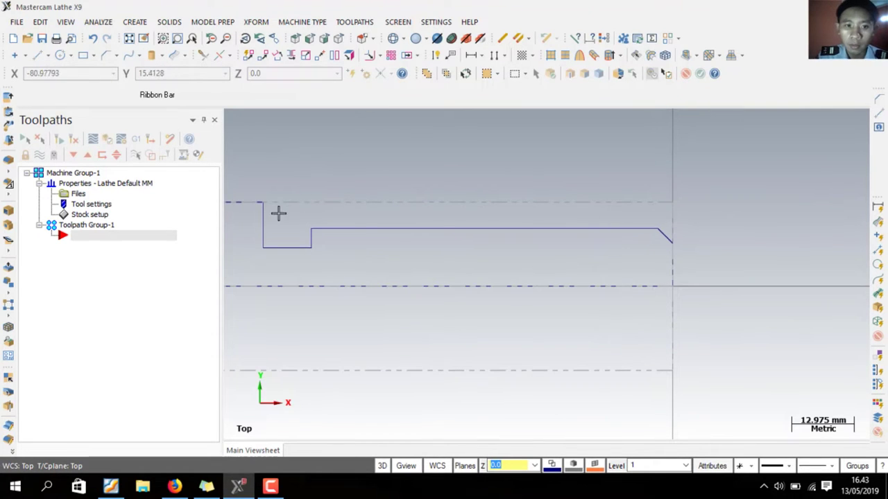
{"action": "left_click", "coordinate": [354, 23]}
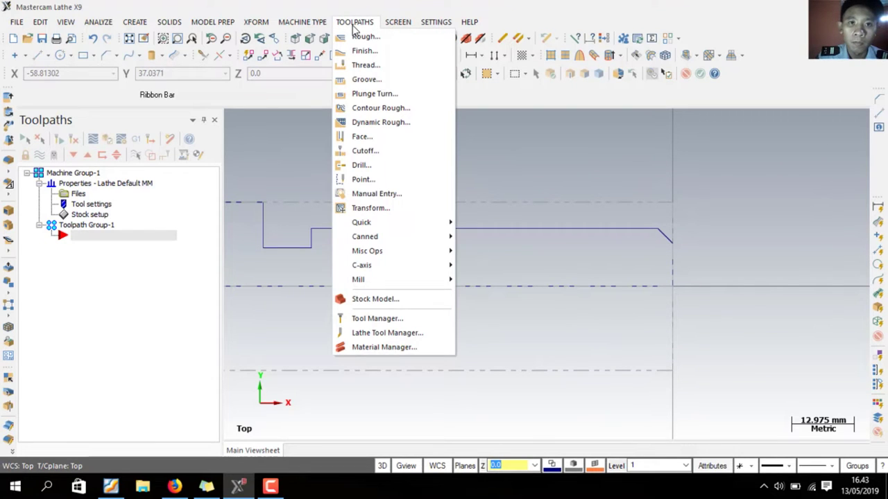
{"action": "left_click", "coordinate": [364, 36]}
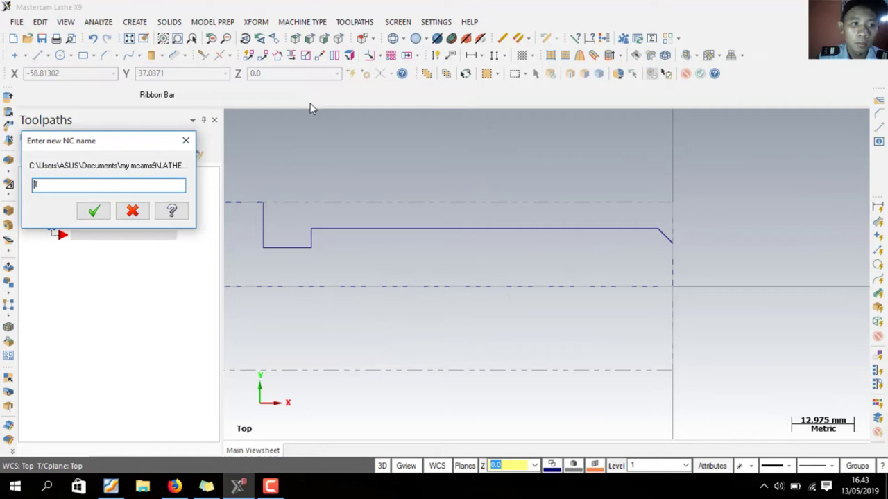
{"action": "left_click", "coordinate": [94, 211]}
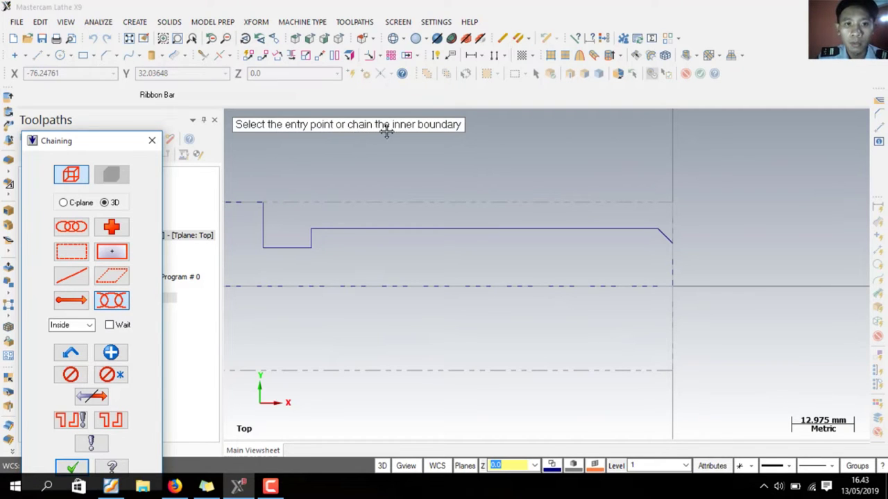
{"action": "left_click", "coordinate": [672, 274]}
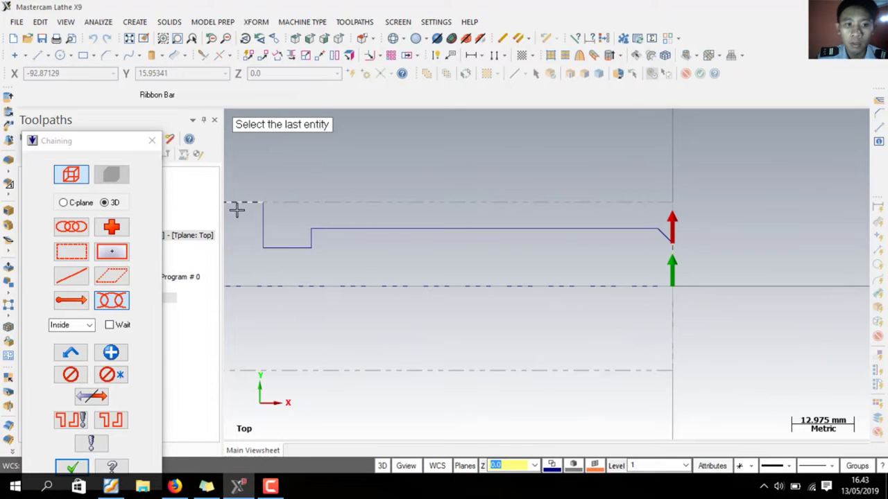
{"action": "left_click", "coordinate": [262, 208]}
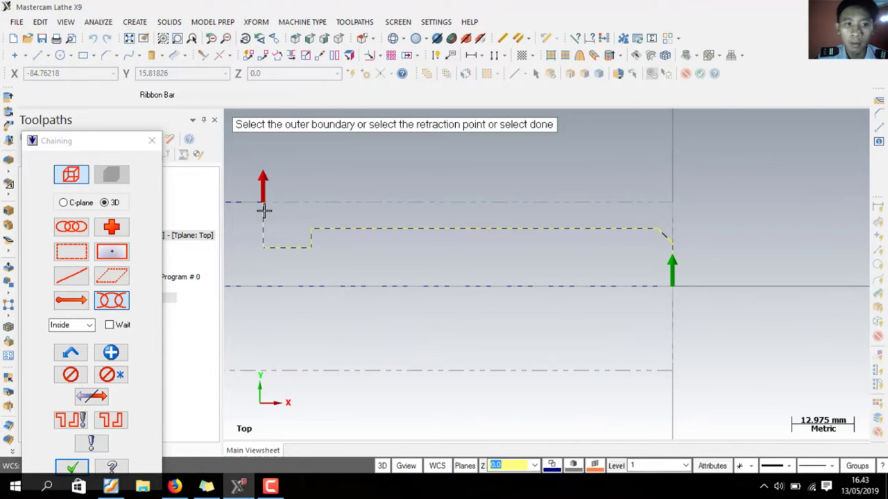
{"action": "left_click", "coordinate": [74, 469]}
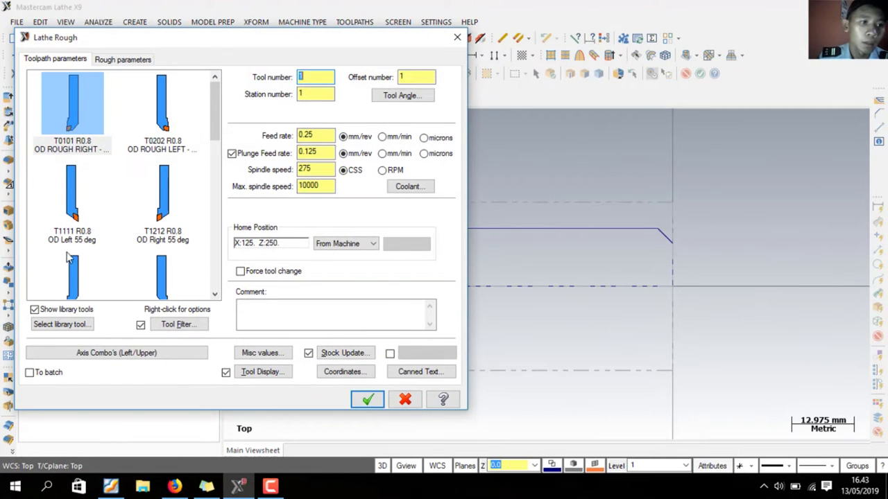
- Set the T0101 roughing tool's spindle speed to 500 RPM and the depth of cut to 0.2, and generate the rough toolpath
{"action": "scroll", "coordinate": [111, 174], "scroll_direction": "down", "scroll_amount": 5}
{"action": "scroll", "coordinate": [114, 174], "scroll_direction": "up", "scroll_amount": 5}
{"action": "scroll", "coordinate": [120, 174], "scroll_direction": "down", "scroll_amount": 4}
{"action": "scroll", "coordinate": [121, 175], "scroll_direction": "up", "scroll_amount": 4}
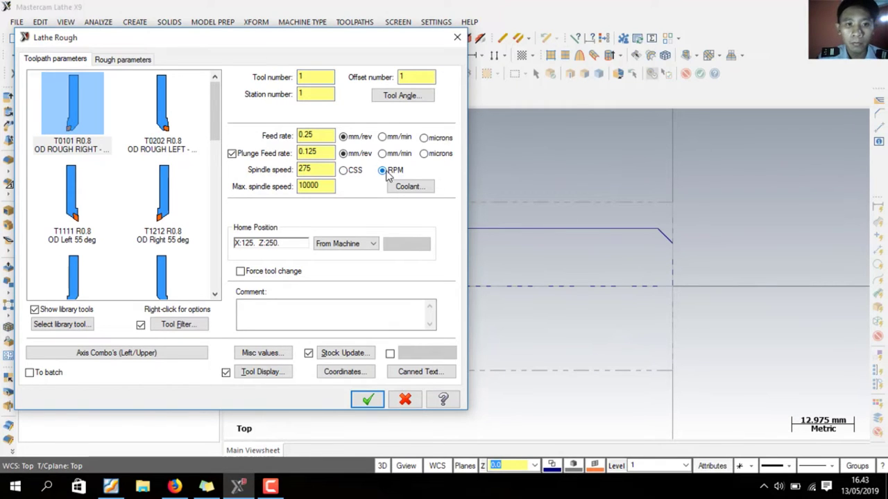
{"action": "left_click_drag", "start_coordinate": [320, 172], "coordinate": [291, 178]}
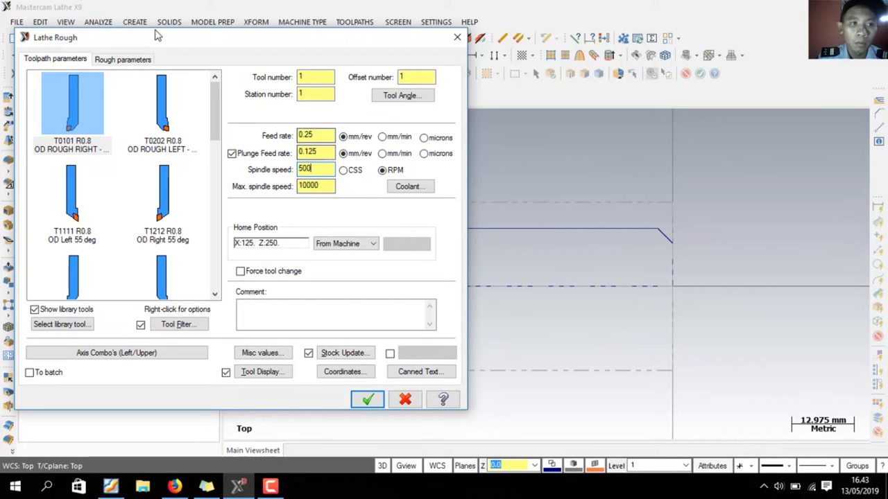
{"action": "left_click", "coordinate": [142, 61]}
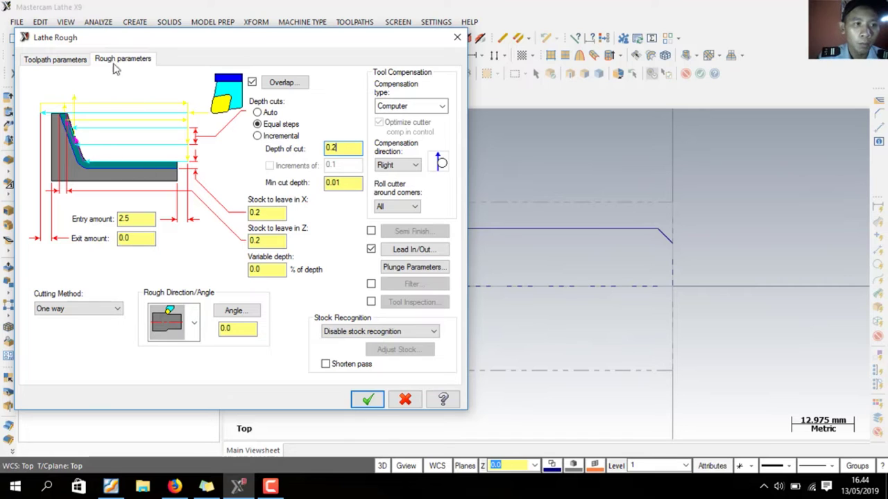
{"action": "left_click", "coordinate": [366, 401]}
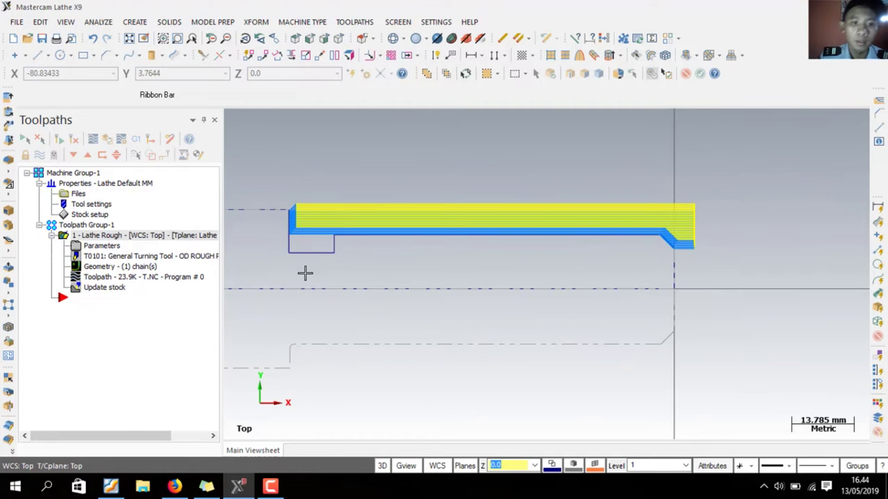
- Start a groove toolpath defined by 2 points, picking the recess's upper front corner and its bottom chuck-side corner
{"action": "scroll", "coordinate": [335, 226], "scroll_direction": "up", "scroll_amount": 1}
{"action": "scroll", "coordinate": [285, 244], "scroll_direction": "up", "scroll_amount": 2}
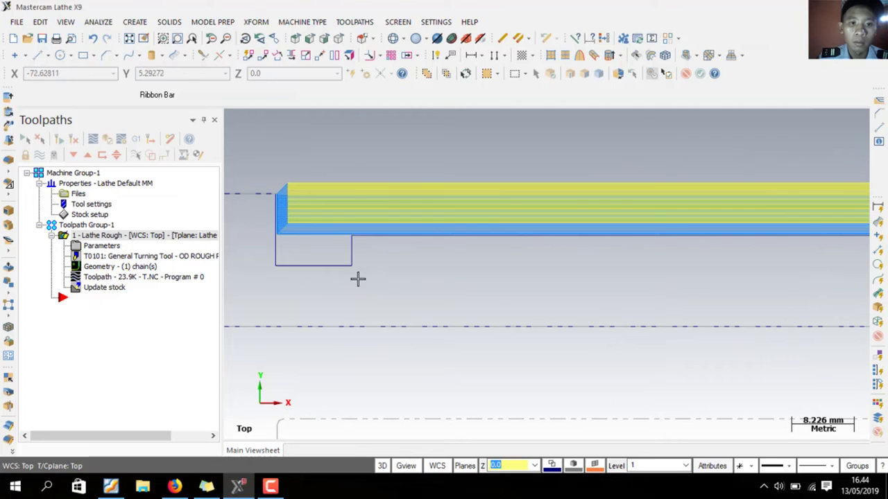
{"action": "left_click", "coordinate": [359, 22]}
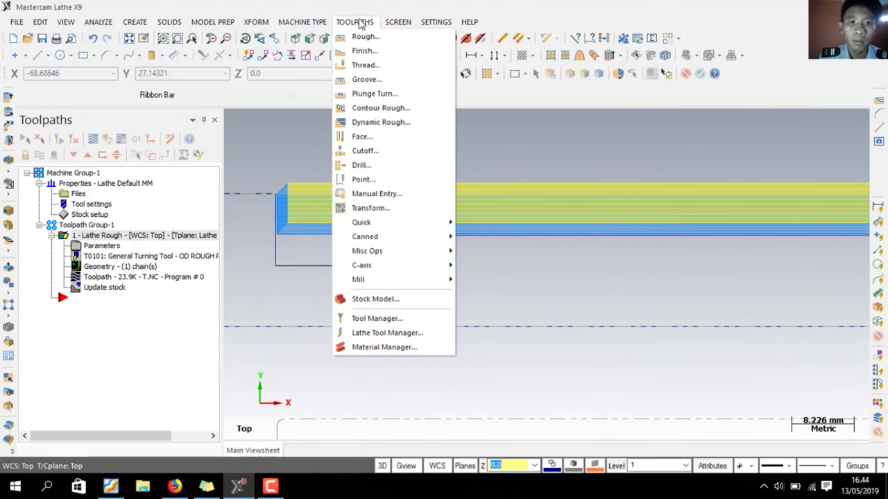
{"action": "left_click", "coordinate": [367, 79]}
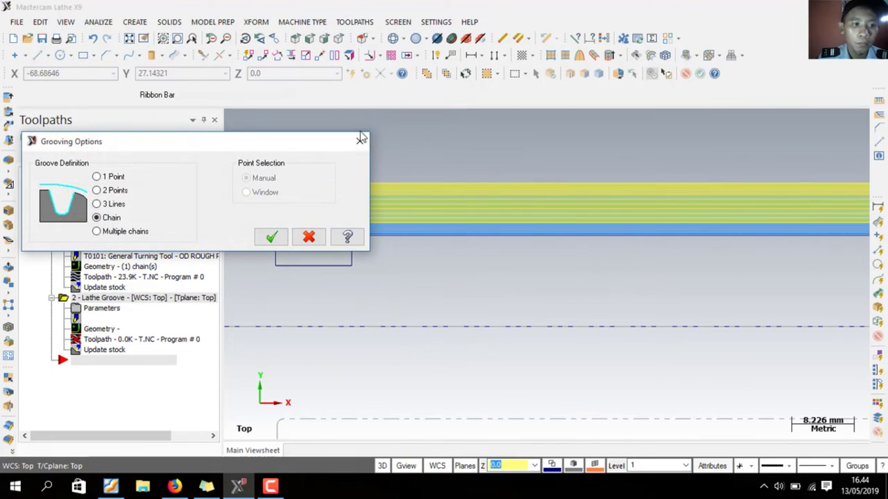
{"action": "left_click", "coordinate": [97, 190]}
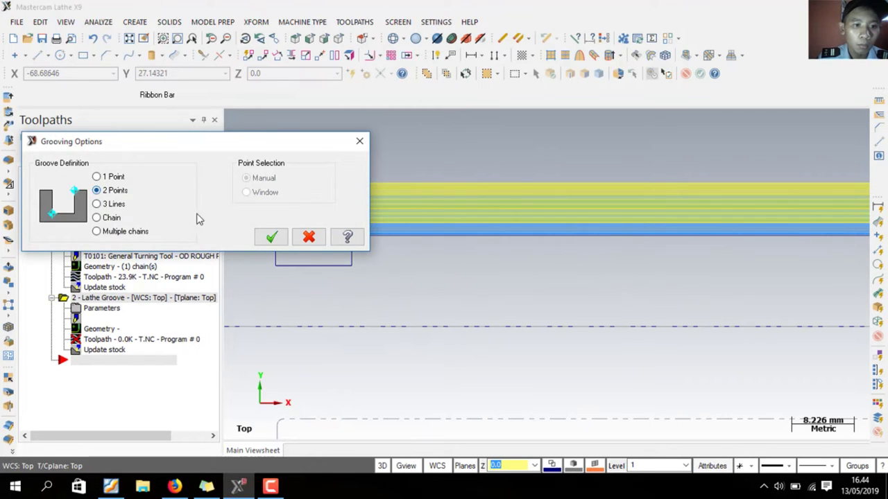
{"action": "left_click", "coordinate": [271, 237]}
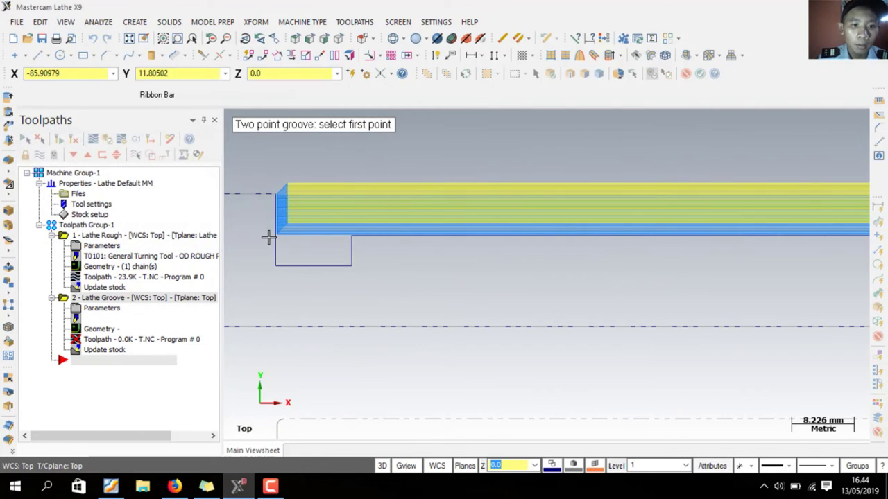
{"action": "left_click", "coordinate": [351, 236]}
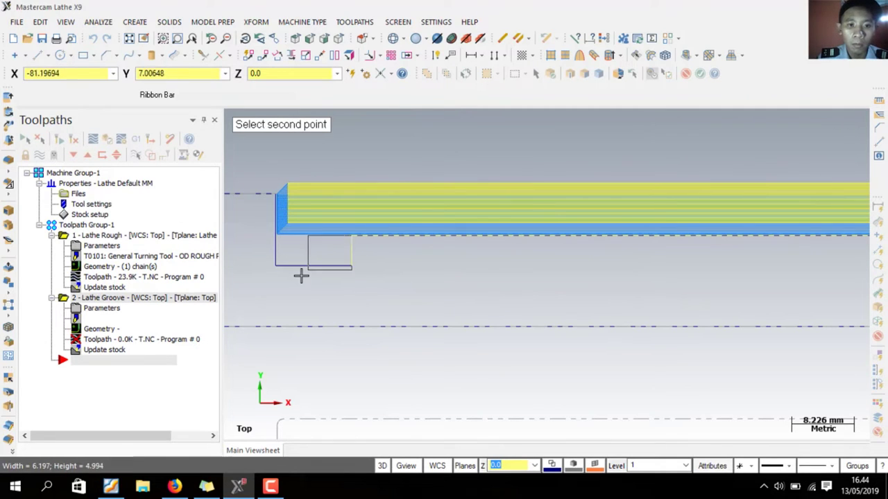
{"action": "left_click", "coordinate": [276, 269]}
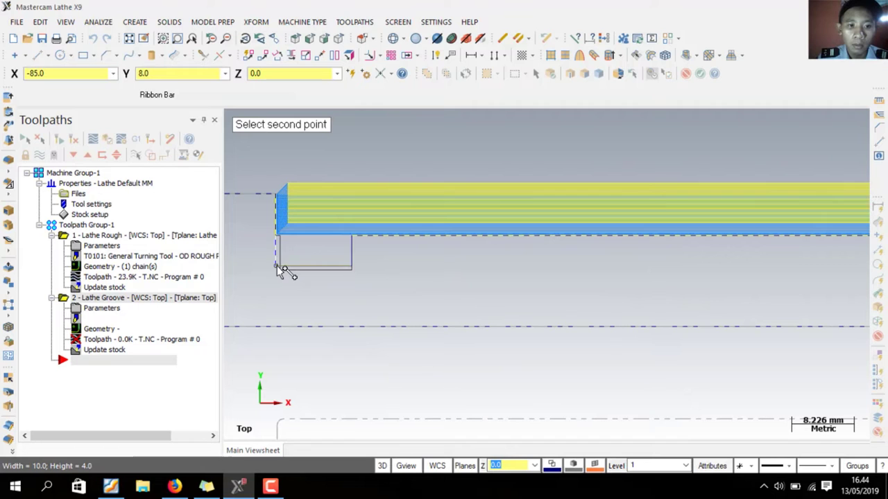
{"action": "left_click", "coordinate": [277, 269]}
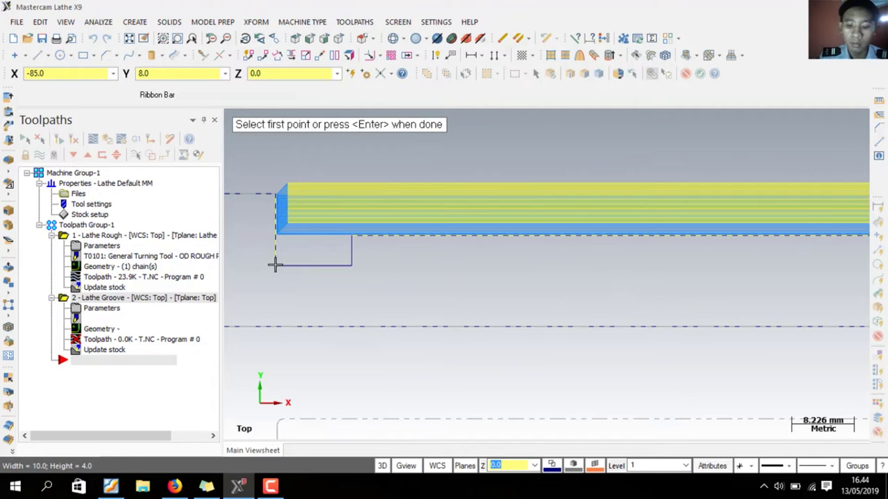
{"action": "key", "text": "Return"}
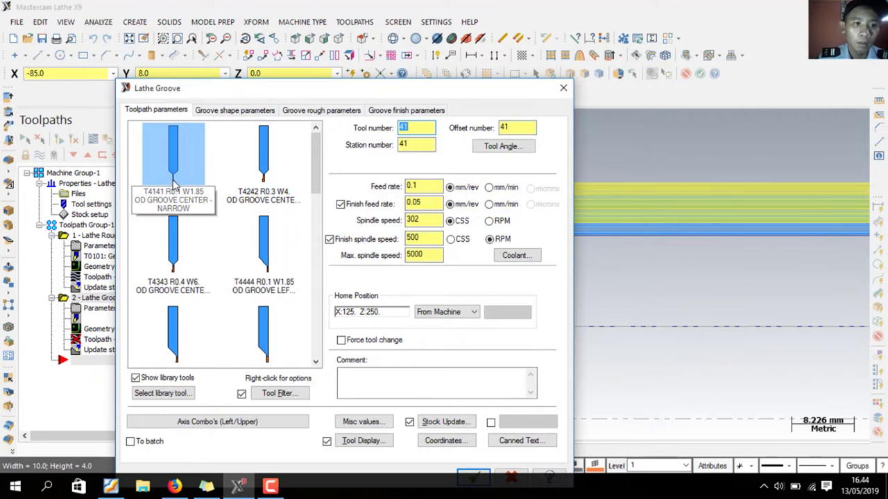
- Keep the T4141 narrow OD groove tool, set the groove roughing cut direction to Negative, and turn off the finish pass
{"action": "scroll", "coordinate": [263, 194], "scroll_direction": "down", "scroll_amount": 5}
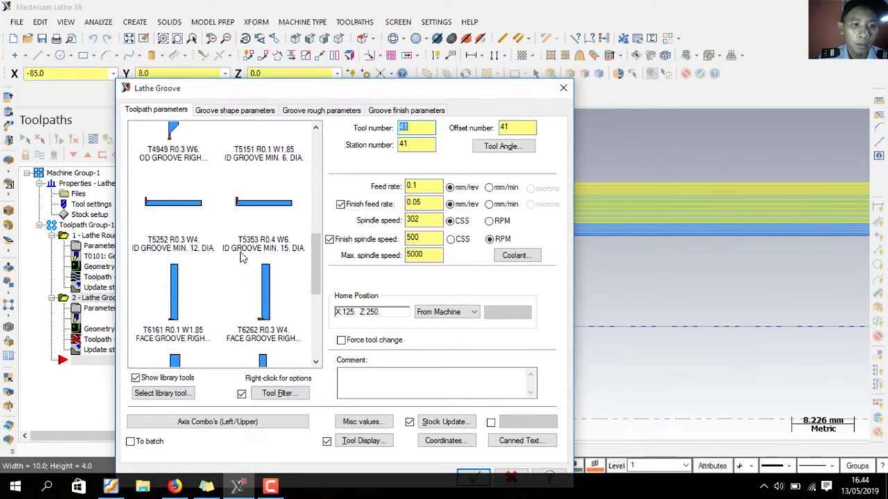
{"action": "scroll", "coordinate": [242, 257], "scroll_direction": "up", "scroll_amount": 5}
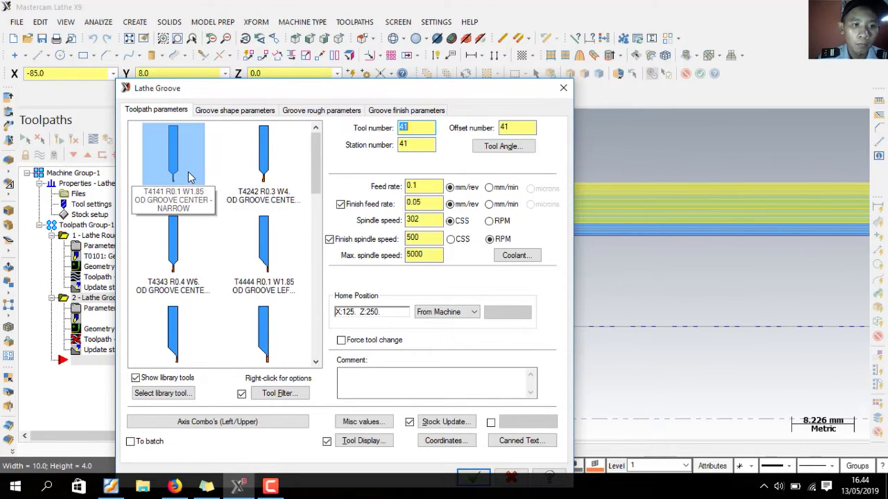
{"action": "left_click", "coordinate": [236, 112]}
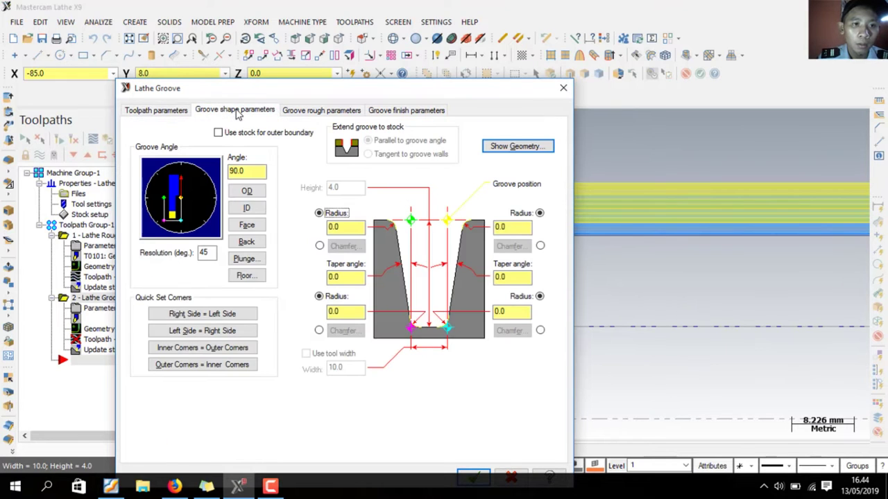
{"action": "left_click", "coordinate": [299, 115]}
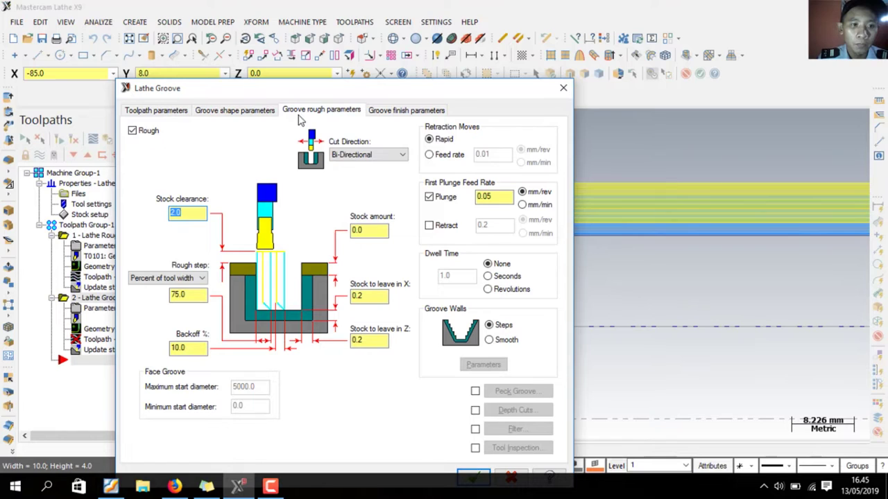
{"action": "left_click", "coordinate": [401, 154]}
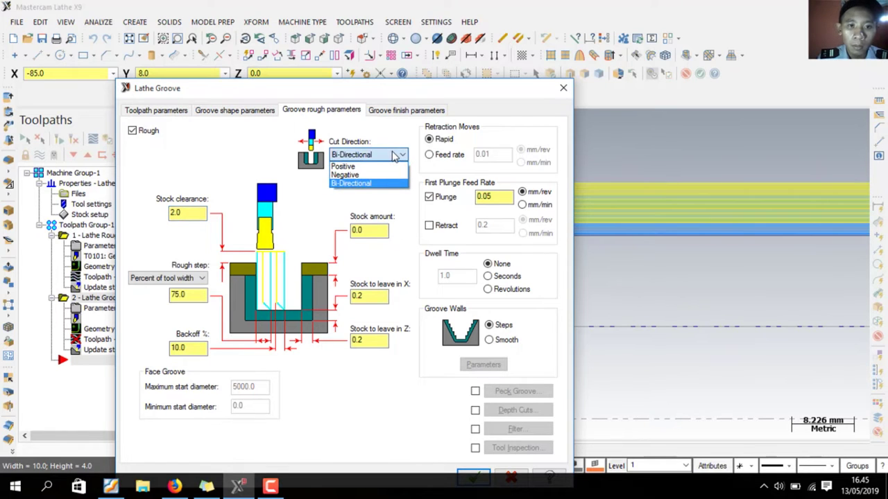
{"action": "left_click", "coordinate": [386, 175]}
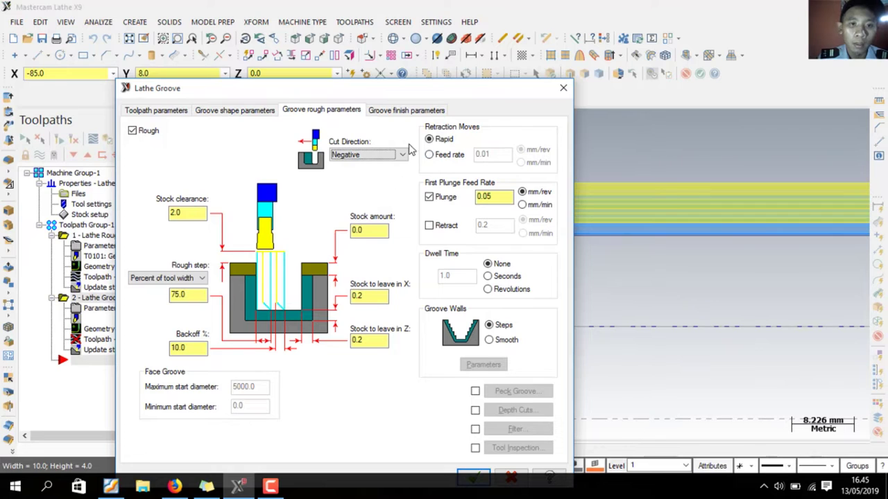
{"action": "left_click", "coordinate": [397, 112]}
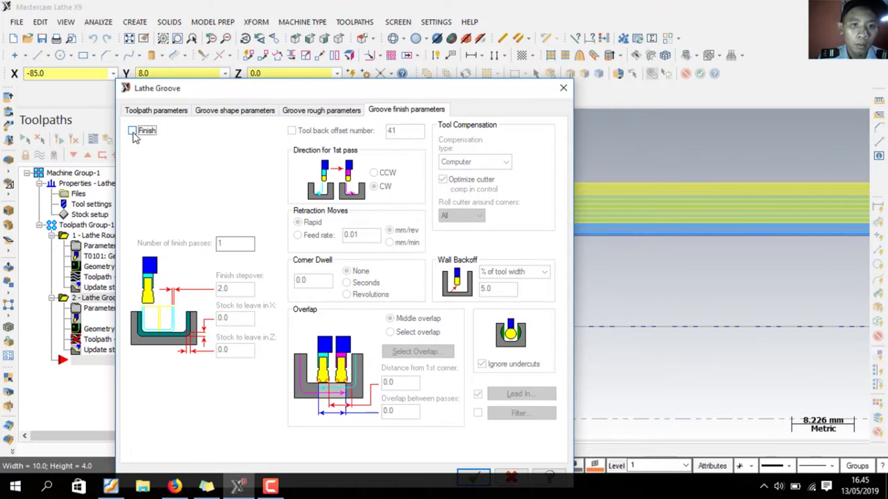
- Set the groove tool's spindle speed to 400 RPM
{"action": "left_click", "coordinate": [301, 115]}
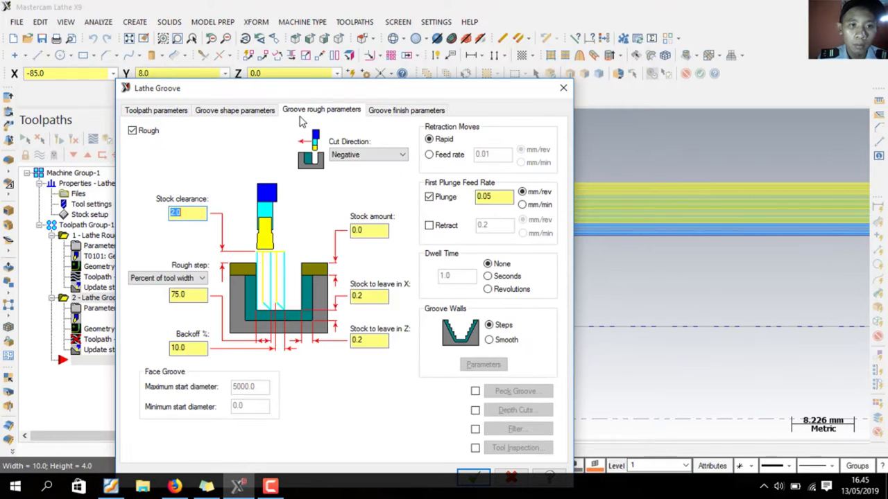
{"action": "left_click", "coordinate": [251, 115]}
{"action": "left_click", "coordinate": [162, 112]}
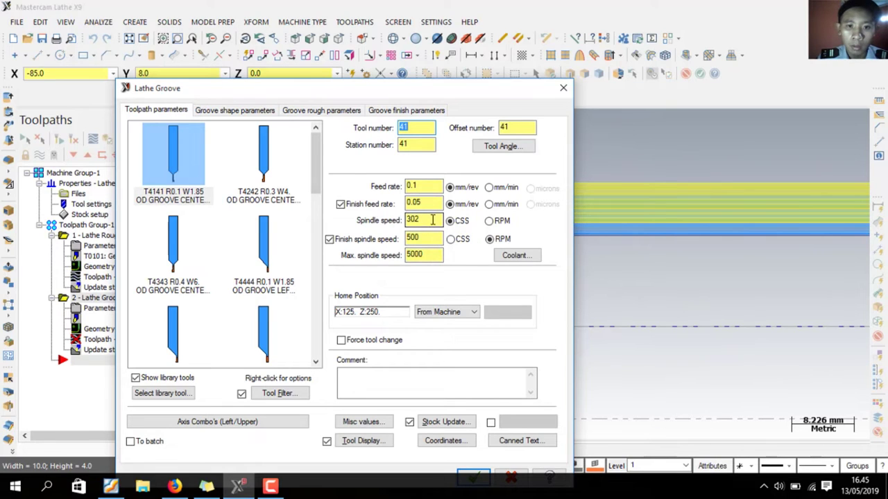
{"action": "left_click", "coordinate": [490, 222]}
{"action": "double_click", "coordinate": [421, 220]}
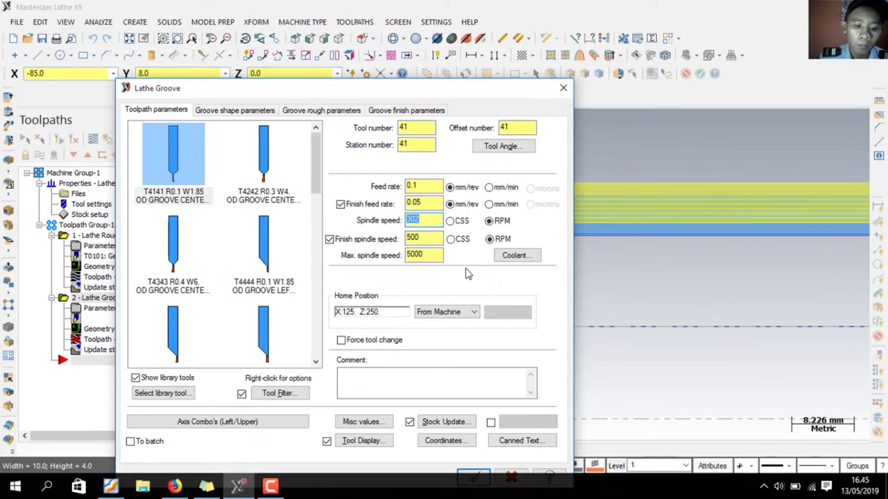
{"action": "type", "text": "4"}
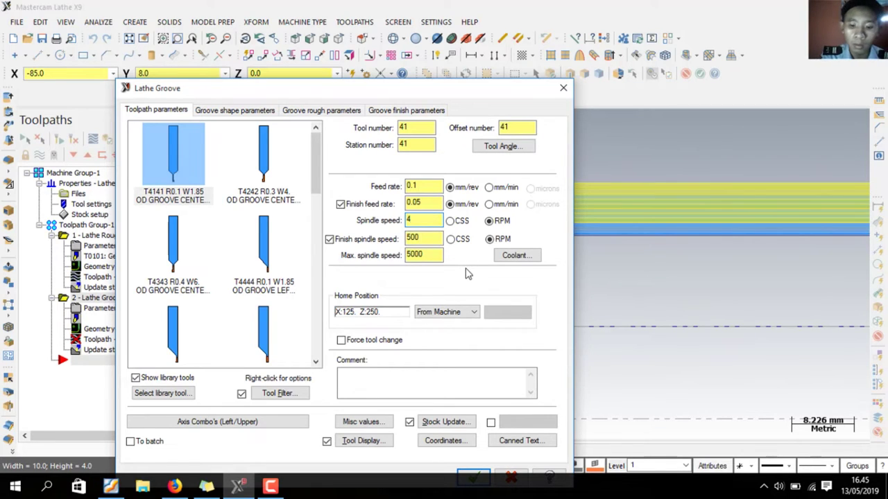
{"action": "type", "text": "00"}
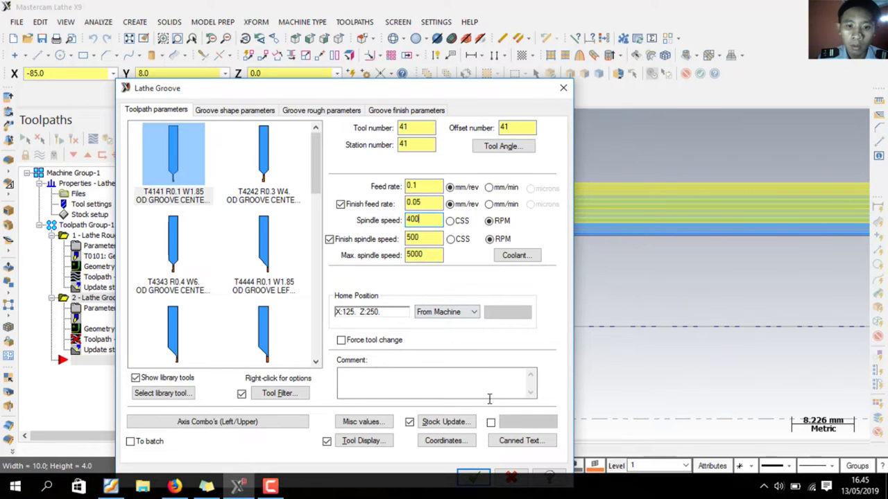
- Generate the groove toolpath with the configured tool, cut and speed parameters
{"action": "left_click", "coordinate": [475, 477]}
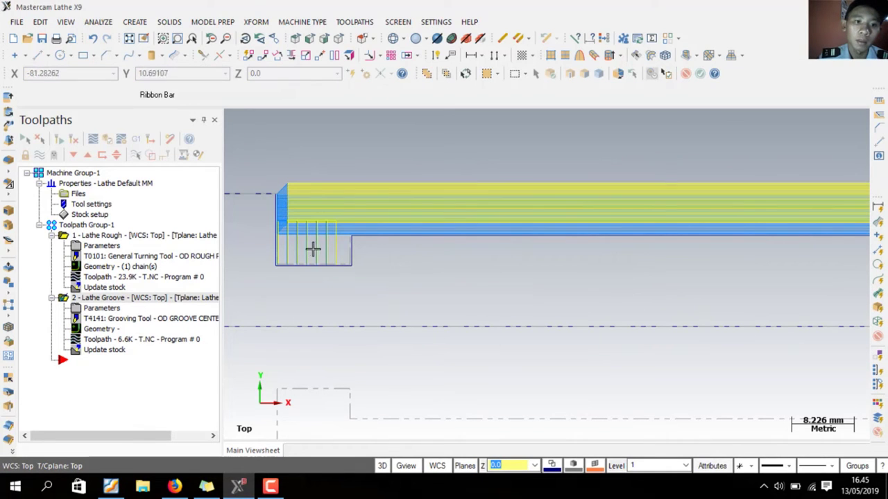
{"action": "scroll", "coordinate": [572, 277], "scroll_direction": "down", "scroll_amount": 2}
{"action": "scroll", "coordinate": [776, 261], "scroll_direction": "down", "scroll_amount": 1}
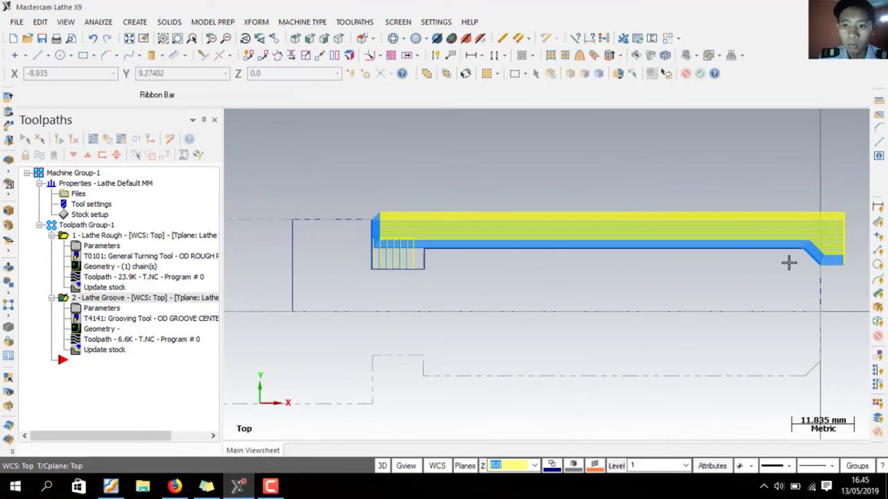
{"action": "scroll", "coordinate": [293, 228], "scroll_direction": "down", "scroll_amount": 1}
{"action": "scroll", "coordinate": [293, 228], "scroll_direction": "down", "scroll_amount": 1}
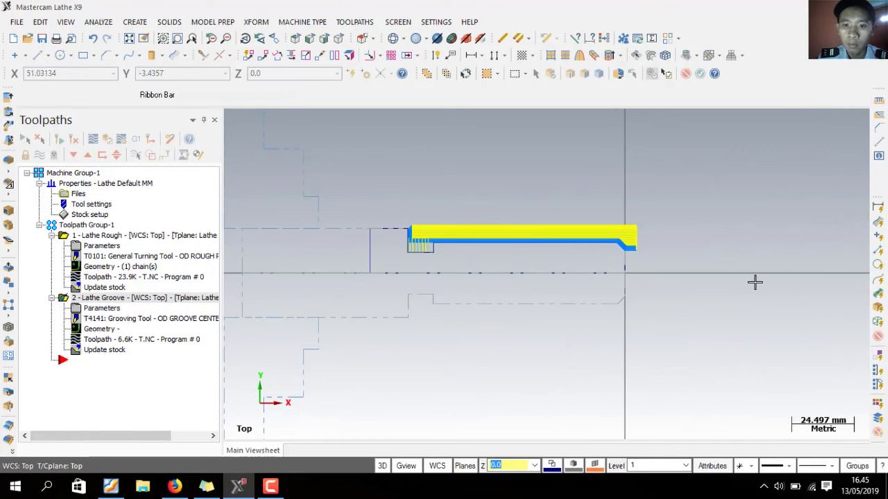
{"action": "scroll", "coordinate": [753, 281], "scroll_direction": "up", "scroll_amount": 1}
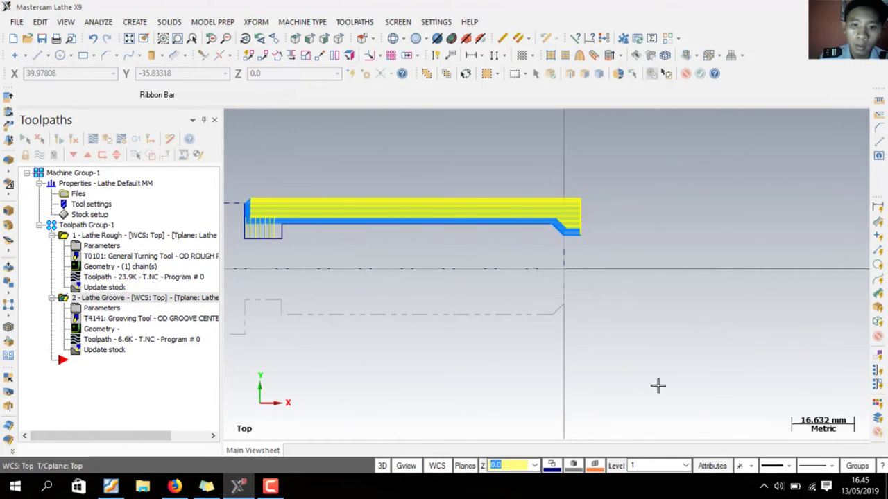
- Start a thread toolpath and choose the T9494 R0.072 OD THREAD RIGHT-SMALL tool, accepting the modified tool settings
{"action": "left_click", "coordinate": [370, 25]}
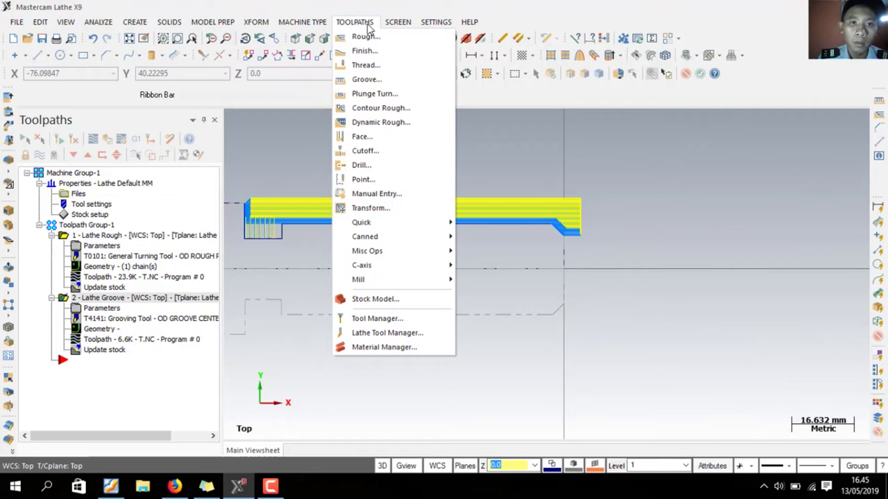
{"action": "left_click", "coordinate": [375, 67]}
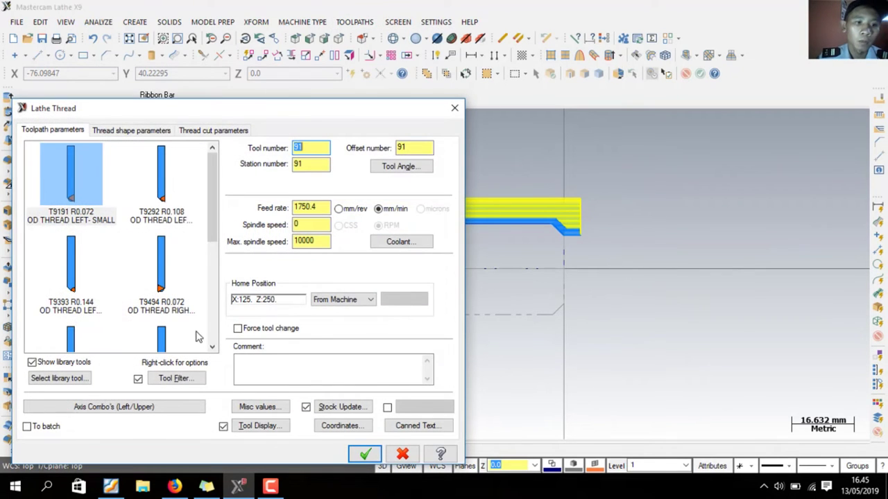
{"action": "scroll", "coordinate": [126, 215], "scroll_direction": "down", "scroll_amount": 5}
{"action": "scroll", "coordinate": [127, 225], "scroll_direction": "up", "scroll_amount": 5}
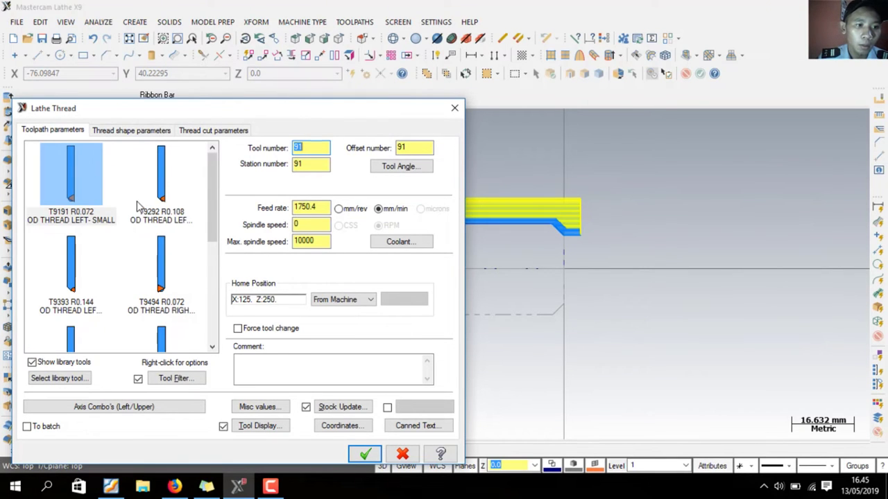
{"action": "scroll", "coordinate": [129, 209], "scroll_direction": "down", "scroll_amount": 3}
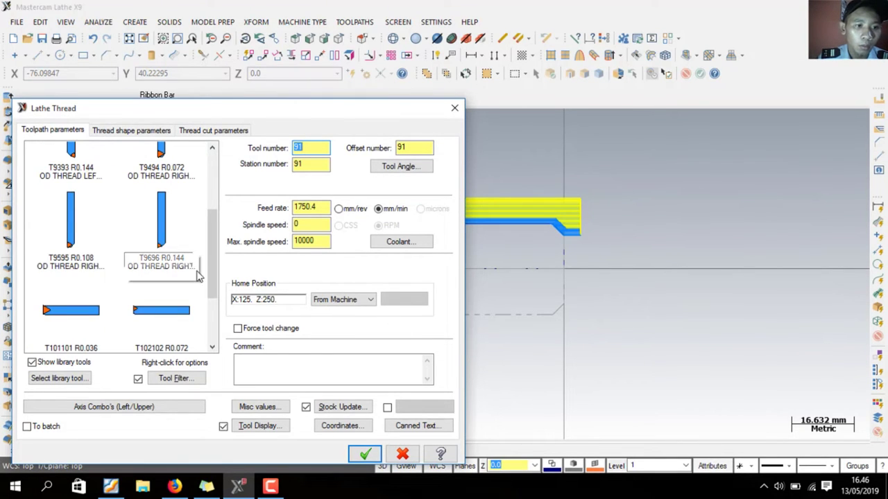
{"action": "scroll", "coordinate": [172, 197], "scroll_direction": "up", "scroll_amount": 3}
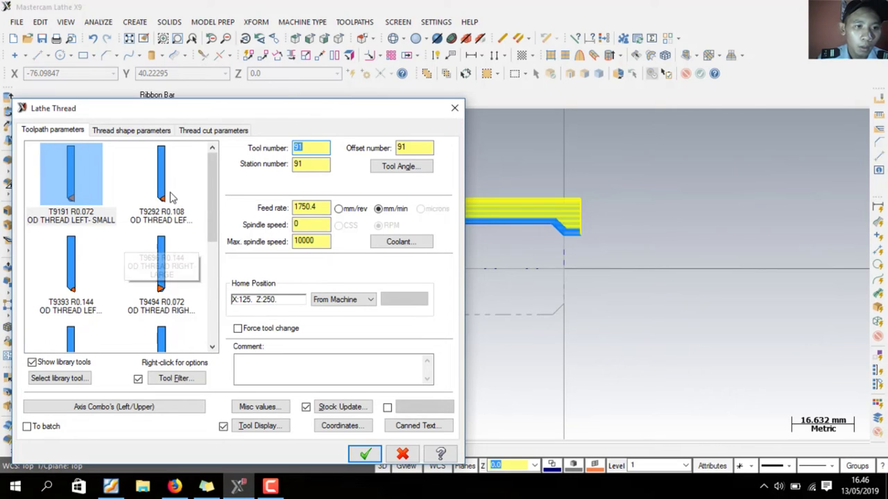
{"action": "scroll", "coordinate": [203, 264], "scroll_direction": "down", "scroll_amount": 3}
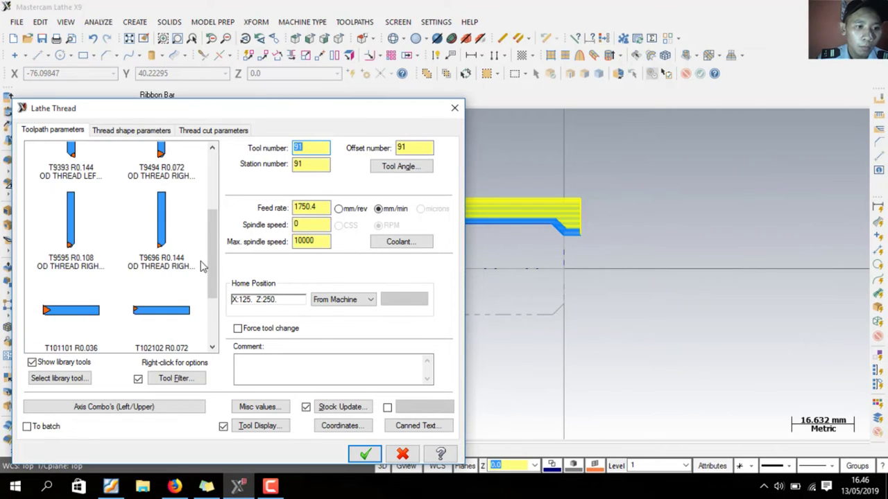
{"action": "scroll", "coordinate": [150, 239], "scroll_direction": "down", "scroll_amount": 2}
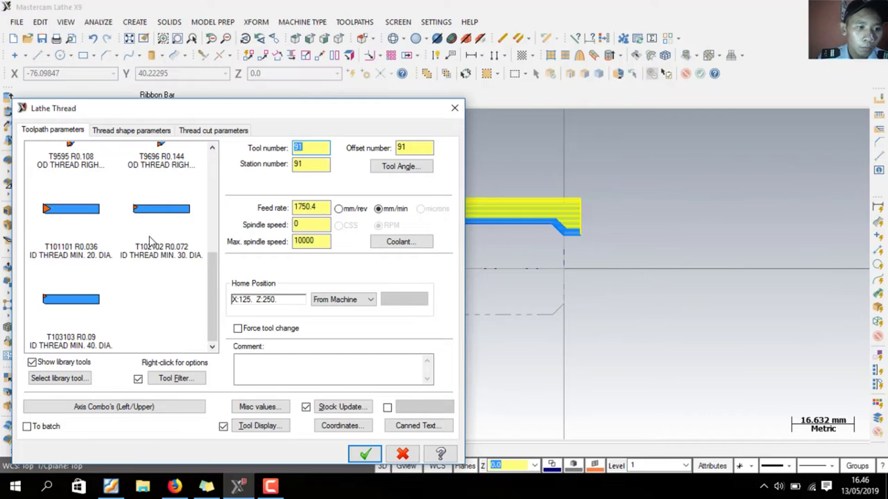
{"action": "scroll", "coordinate": [151, 243], "scroll_direction": "up", "scroll_amount": 5}
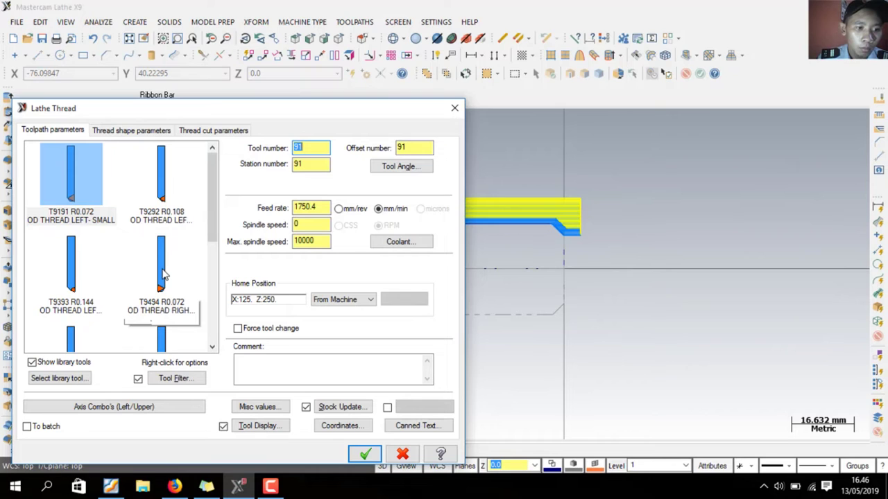
{"action": "left_click", "coordinate": [159, 269]}
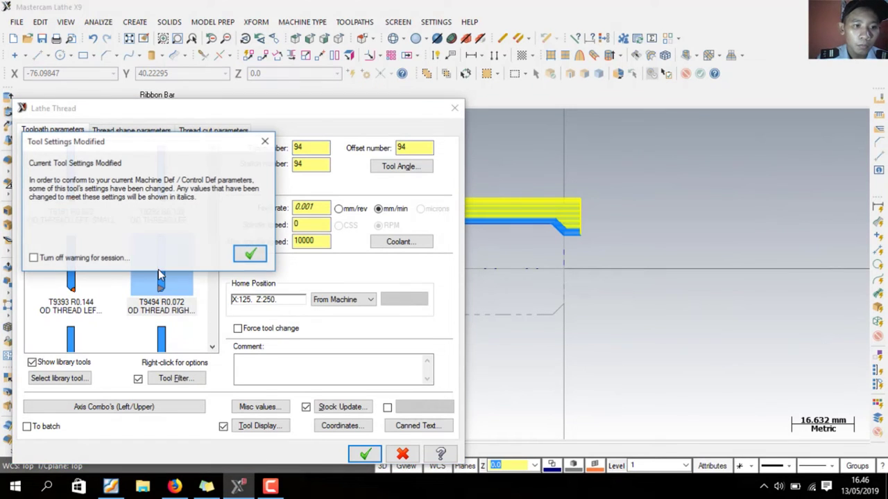
{"action": "left_click", "coordinate": [249, 254]}
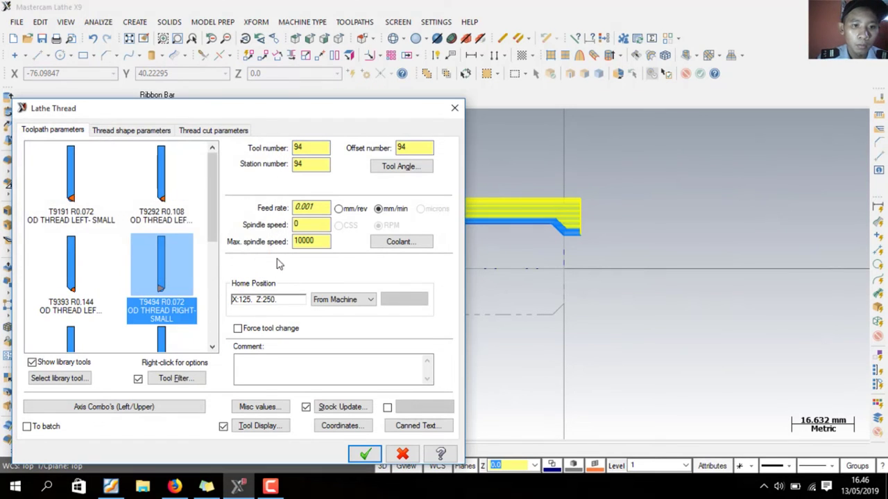
- Use the Metric M Profile fine thread with 24 mm major diameter and 2.0 mm lead, ending at the recess's upper front corner, -75.0
{"action": "left_click", "coordinate": [132, 130]}
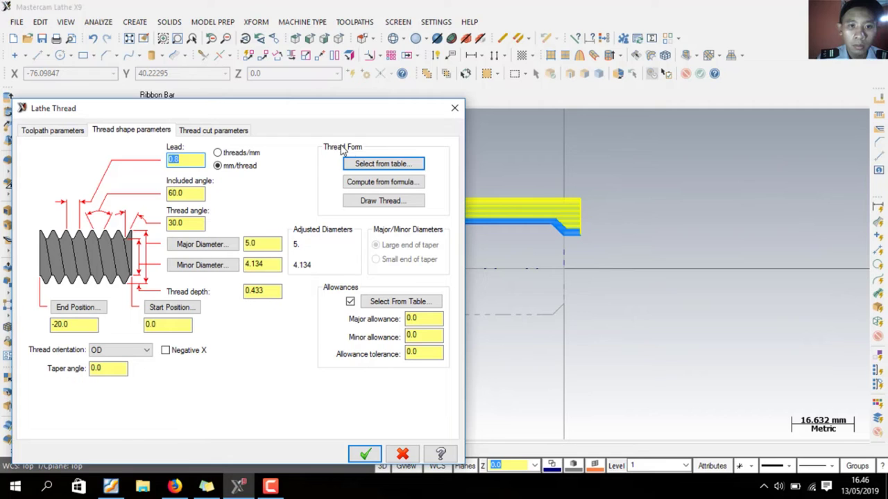
{"action": "left_click", "coordinate": [366, 165]}
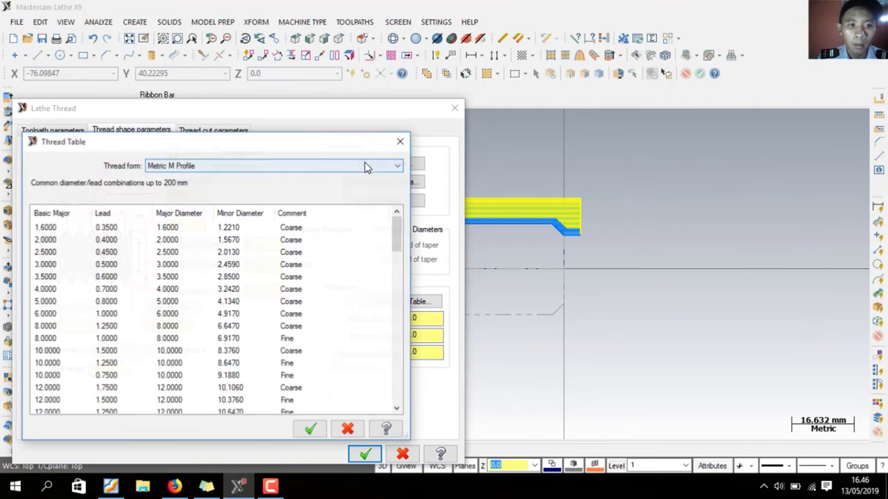
{"action": "scroll", "coordinate": [55, 236], "scroll_direction": "down", "scroll_amount": 7}
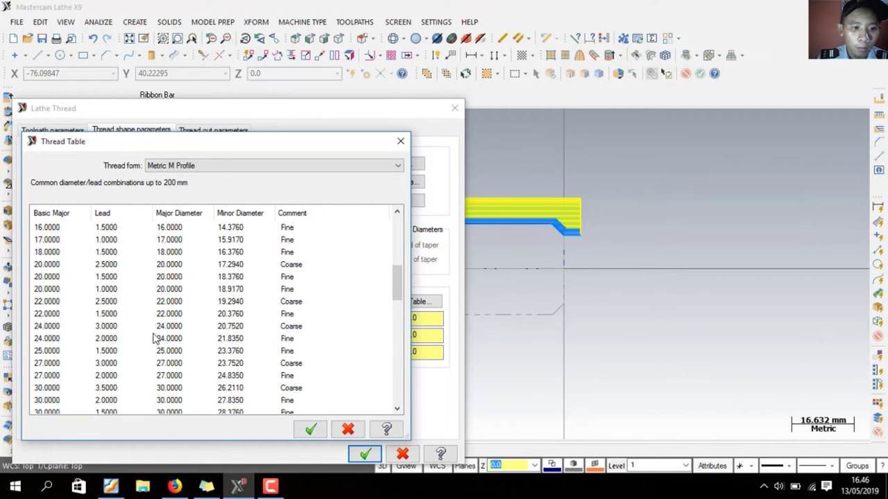
{"action": "left_click", "coordinate": [52, 339]}
{"action": "left_click", "coordinate": [310, 429]}
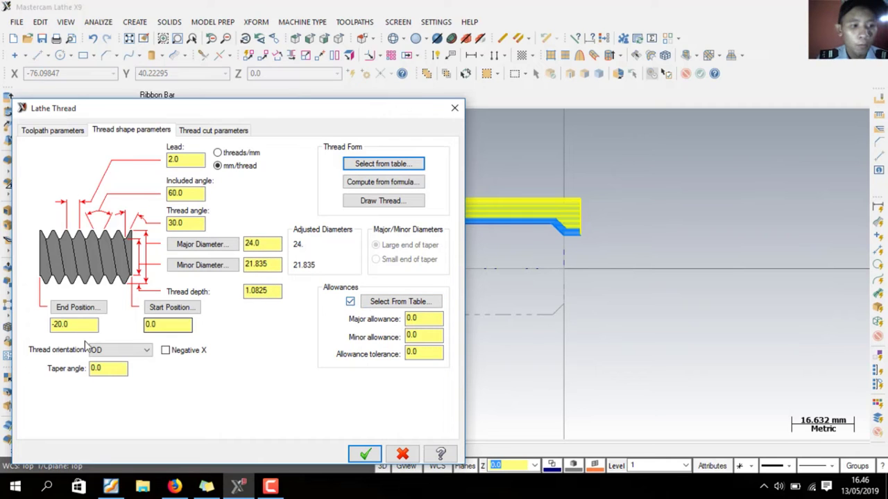
{"action": "left_click", "coordinate": [80, 309]}
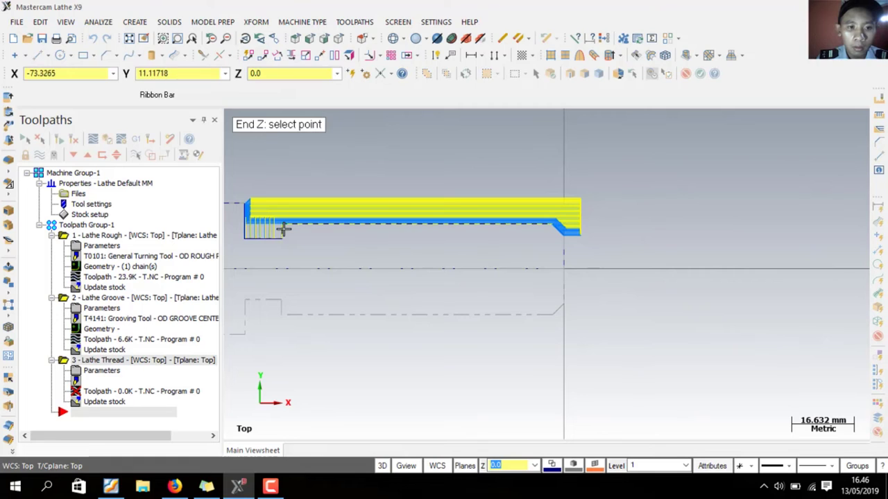
{"action": "left_click", "coordinate": [282, 232]}
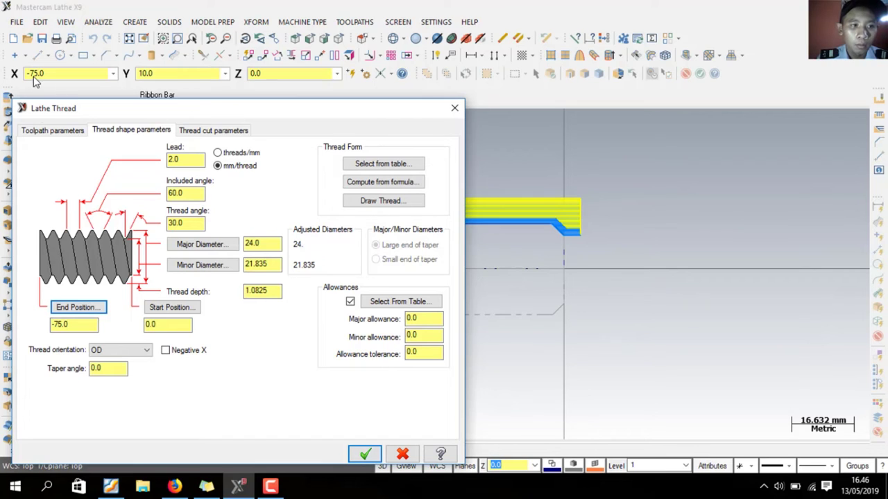
- Set the threading tool's spindle speed to 400 RPM and generate the thread toolpath
{"action": "left_click", "coordinate": [50, 133]}
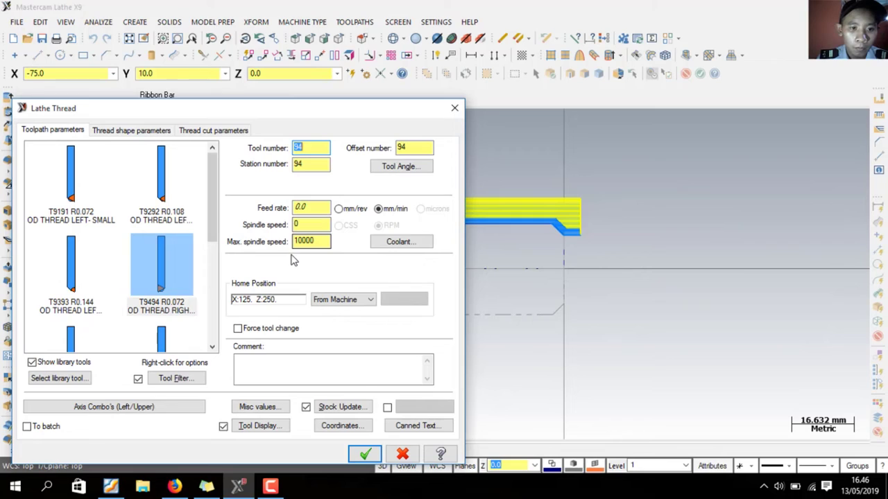
{"action": "left_click", "coordinate": [307, 226]}
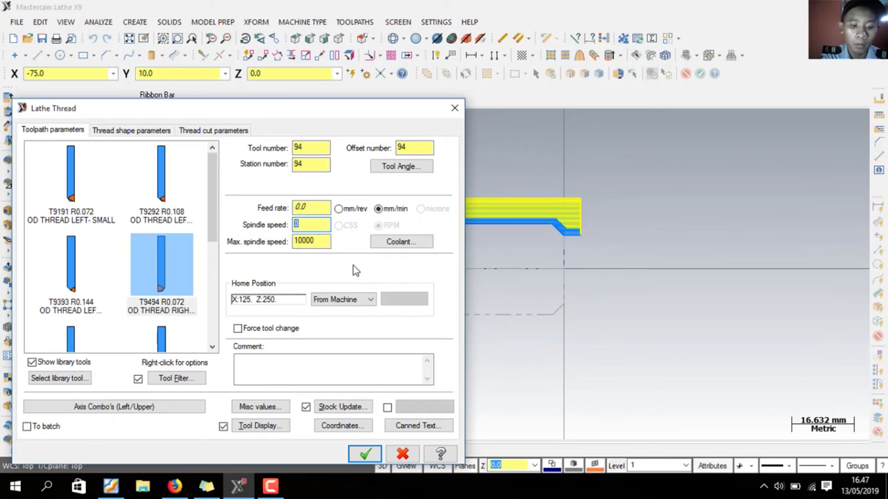
{"action": "type", "text": "400"}
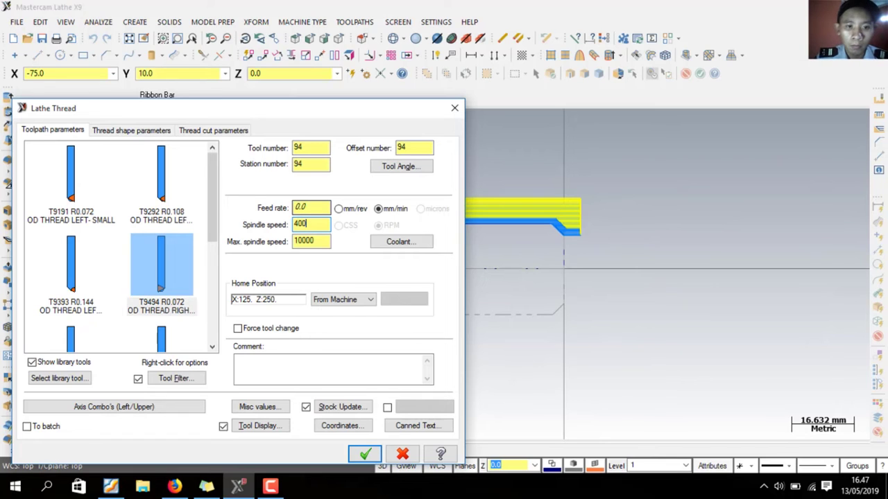
{"action": "left_click", "coordinate": [363, 454]}
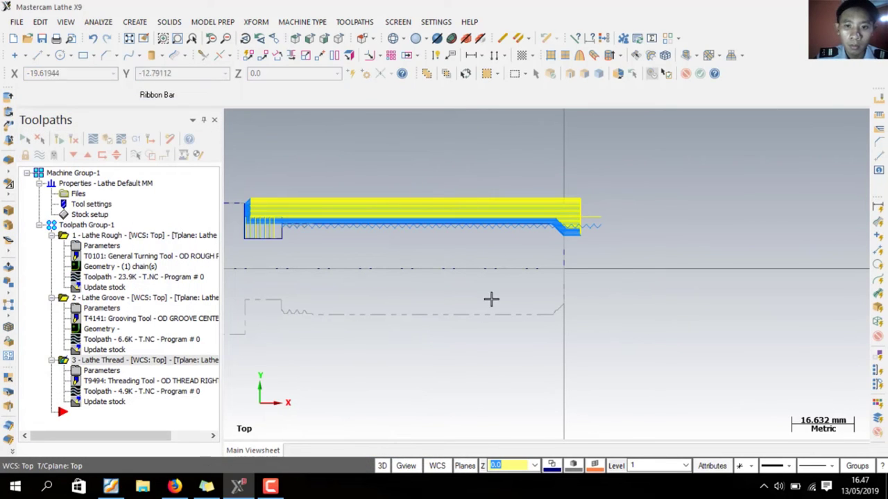
{"action": "scroll", "coordinate": [333, 224], "scroll_direction": "down", "scroll_amount": 1}
{"action": "scroll", "coordinate": [386, 226], "scroll_direction": "up", "scroll_amount": 2}
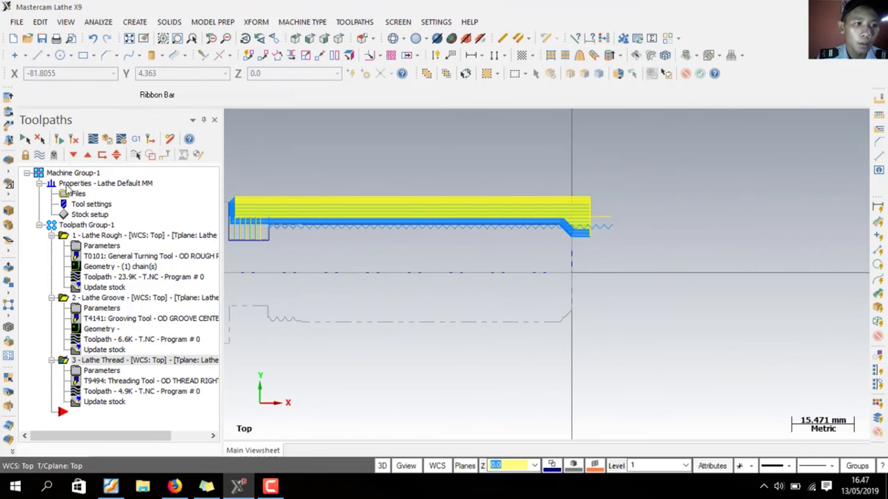
- Select all operations in Machine Group-1 and open them for verification in Mastercam Simulator
{"action": "left_click", "coordinate": [43, 175]}
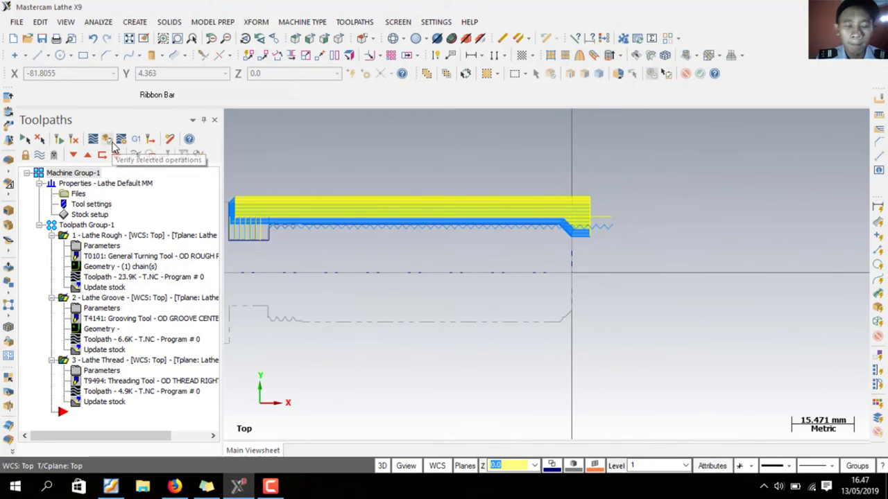
{"action": "left_click", "coordinate": [149, 171]}
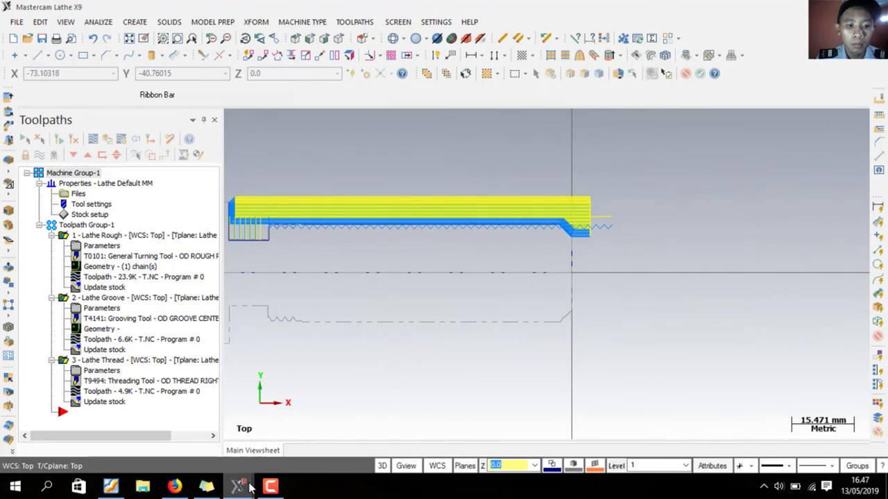
{"action": "mouse_move", "coordinate": [237, 486]}
{"action": "left_click", "coordinate": [302, 433]}
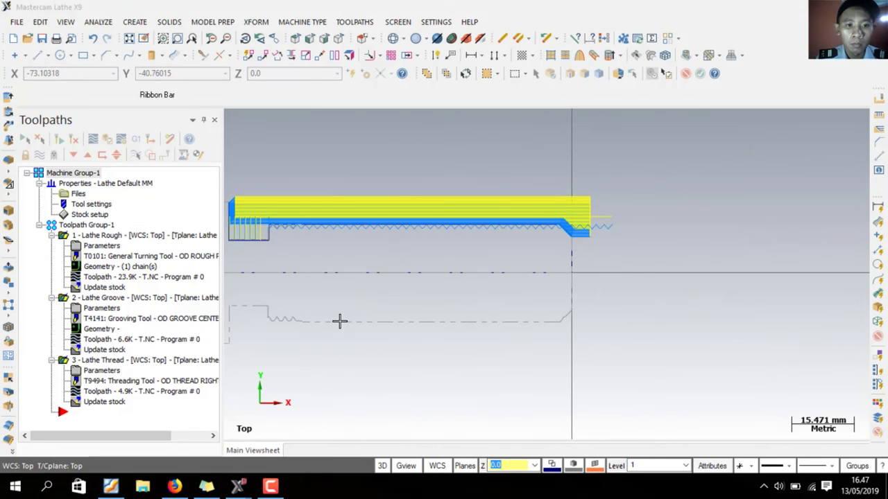
{"action": "mouse_move", "coordinate": [237, 487]}
{"action": "left_click", "coordinate": [291, 444]}
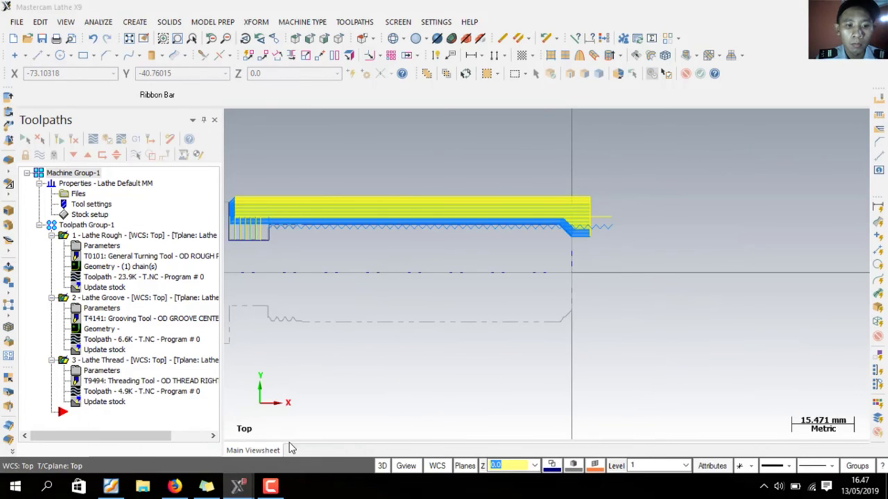
{"action": "scroll", "coordinate": [354, 229], "scroll_direction": "down", "scroll_amount": 3}
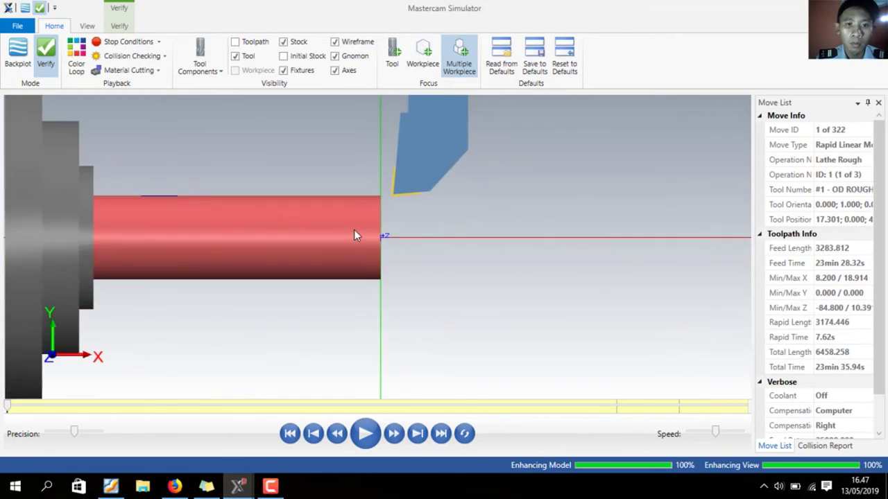
{"action": "scroll", "coordinate": [287, 174], "scroll_direction": "up", "scroll_amount": 3}
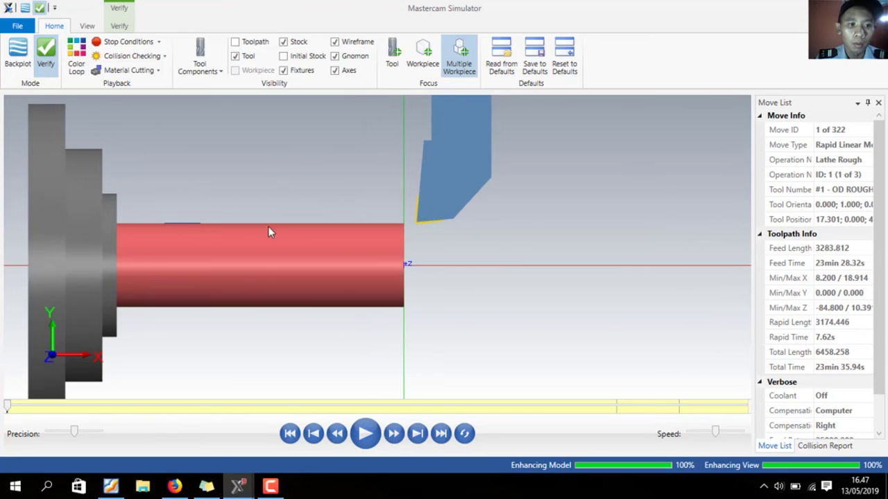
- Split the simulation display into four viewports and enlarge the stock in the XY view
{"action": "left_click", "coordinate": [92, 26]}
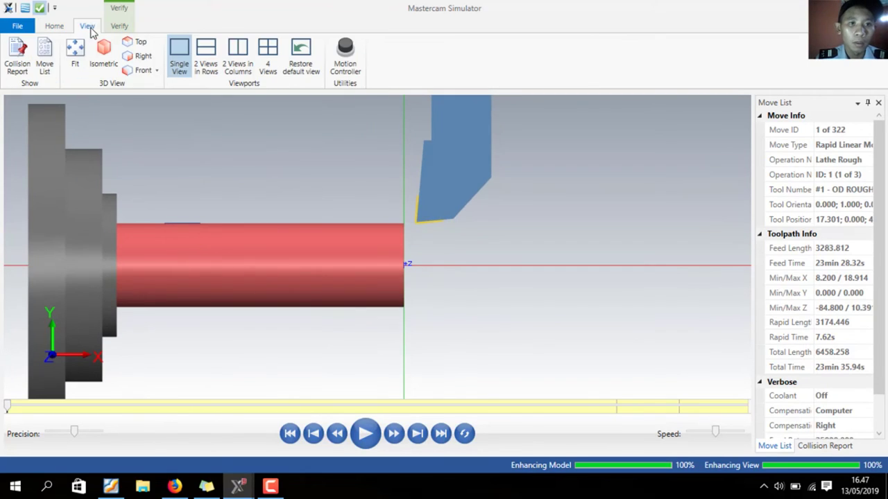
{"action": "left_click", "coordinate": [267, 55]}
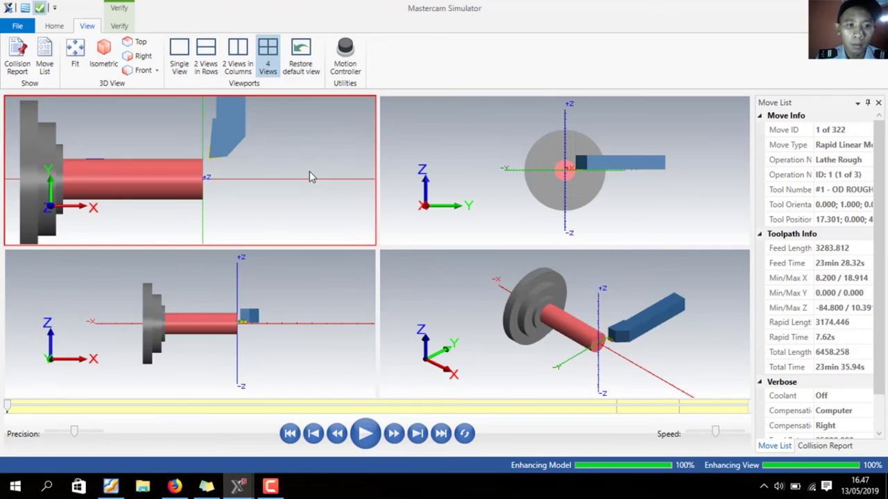
{"action": "scroll", "coordinate": [150, 160], "scroll_direction": "up", "scroll_amount": 2}
{"action": "scroll", "coordinate": [126, 155], "scroll_direction": "down", "scroll_amount": 1}
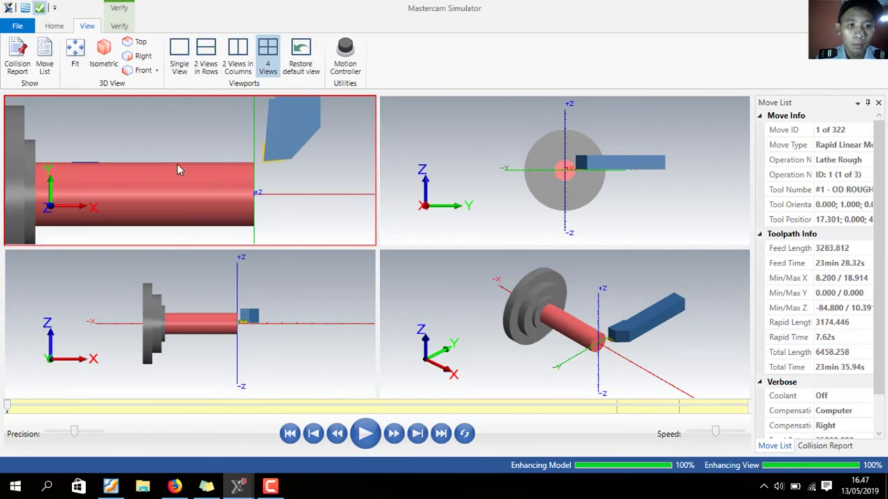
{"action": "scroll", "coordinate": [333, 193], "scroll_direction": "up", "scroll_amount": 2}
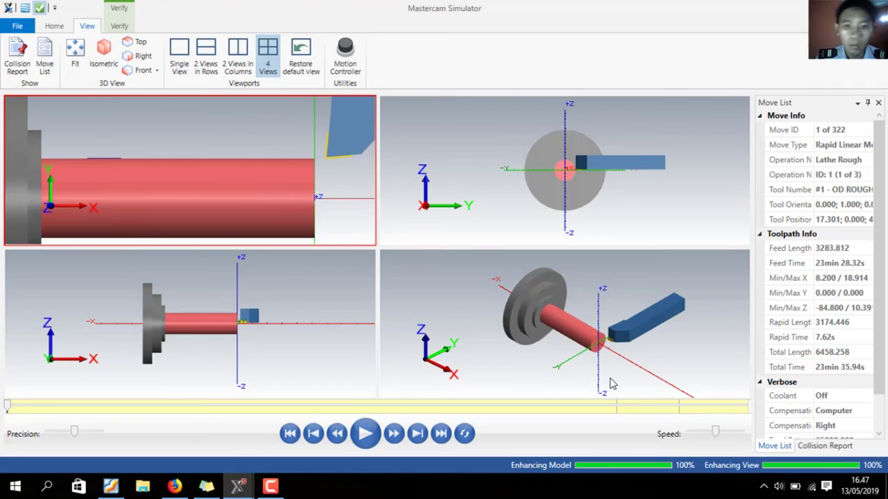
- Slow the simulation slightly and play the machining of all operations with the isometric view enlarged
{"action": "scroll", "coordinate": [593, 351], "scroll_direction": "up", "scroll_amount": 2}
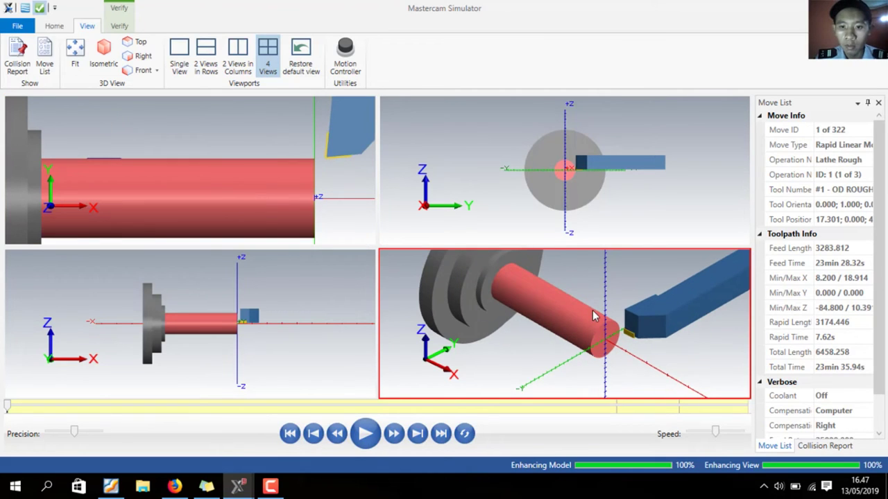
{"action": "scroll", "coordinate": [593, 316], "scroll_direction": "down", "scroll_amount": 2}
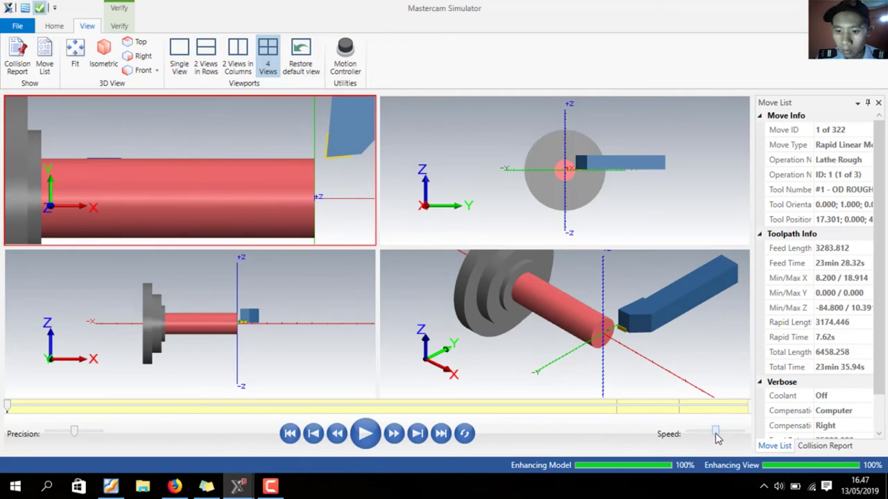
{"action": "left_click_drag", "start_coordinate": [711, 433], "coordinate": [705, 433]}
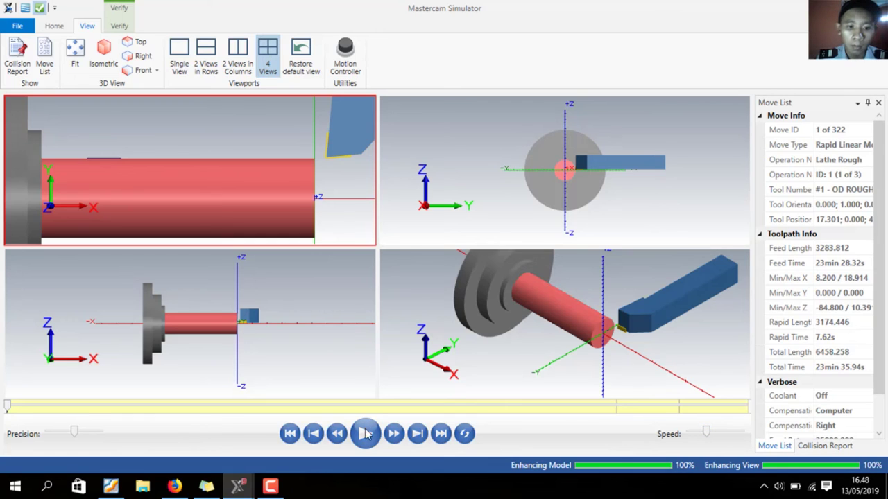
{"action": "left_click", "coordinate": [367, 436]}
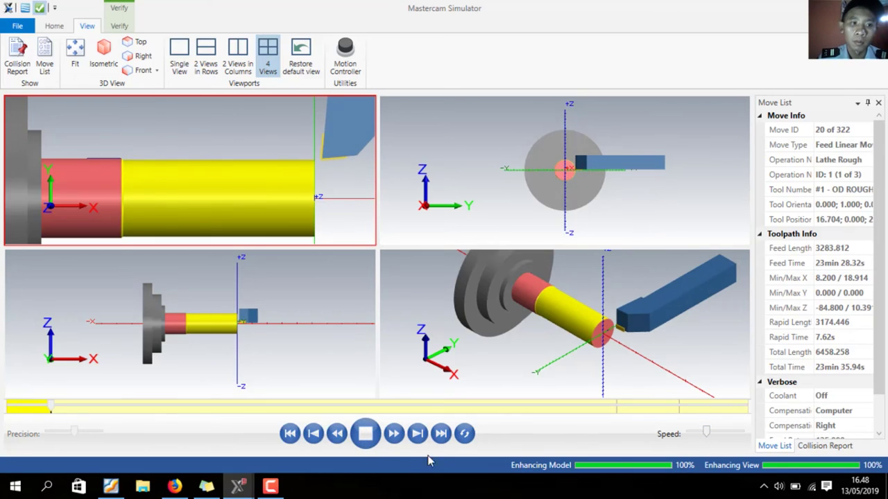
- Zoom in further on the shaft in the isometric viewport and increase the playback speed of the running simulation
{"action": "left_click", "coordinate": [604, 393]}
{"action": "scroll", "coordinate": [597, 333], "scroll_direction": "up", "scroll_amount": 3}
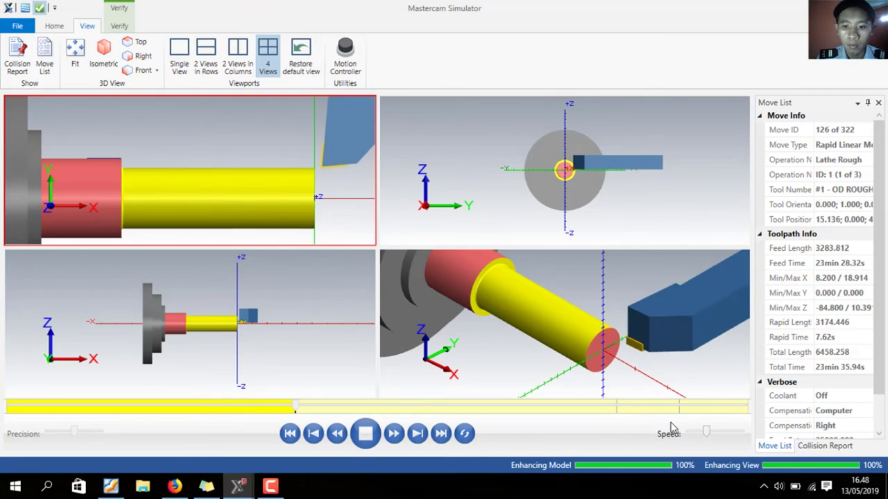
{"action": "left_click", "coordinate": [715, 432]}
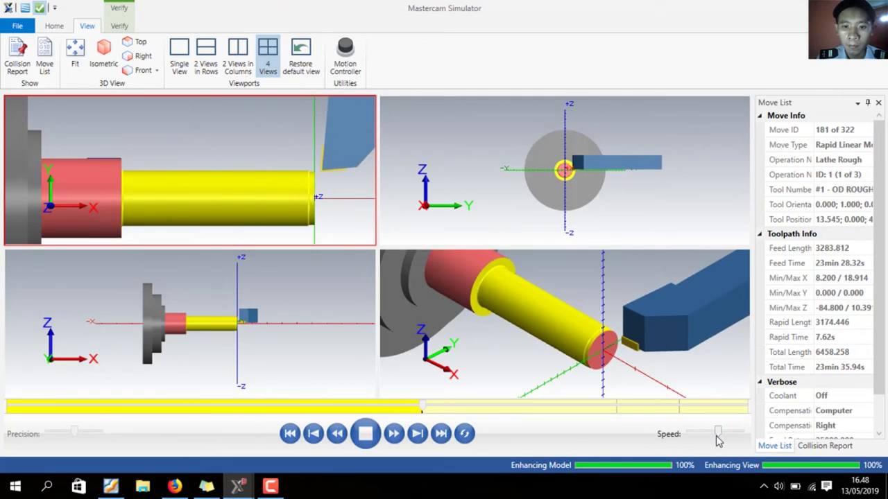
{"action": "left_click", "coordinate": [354, 289]}
{"action": "left_click", "coordinate": [305, 189]}
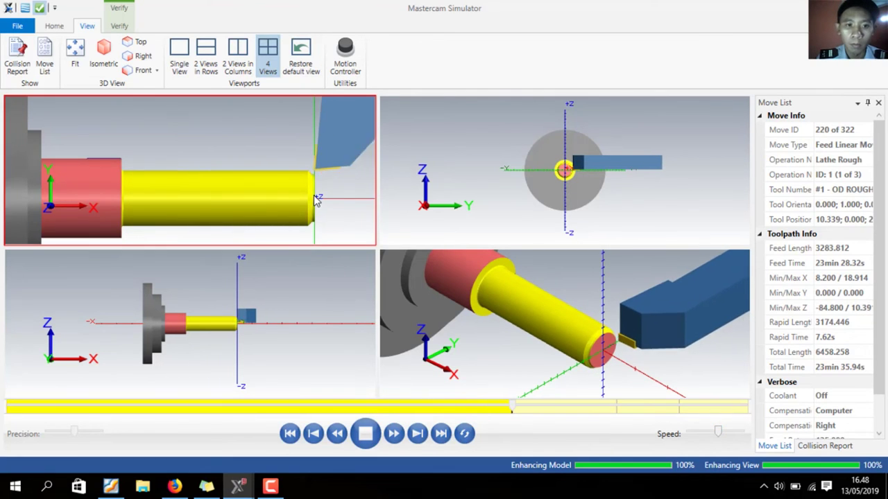
- Inspect the thread profile and the chamfered shaft end up close in the XY viewport as the simulation finishes
{"action": "scroll", "coordinate": [302, 186], "scroll_direction": "up", "scroll_amount": 2}
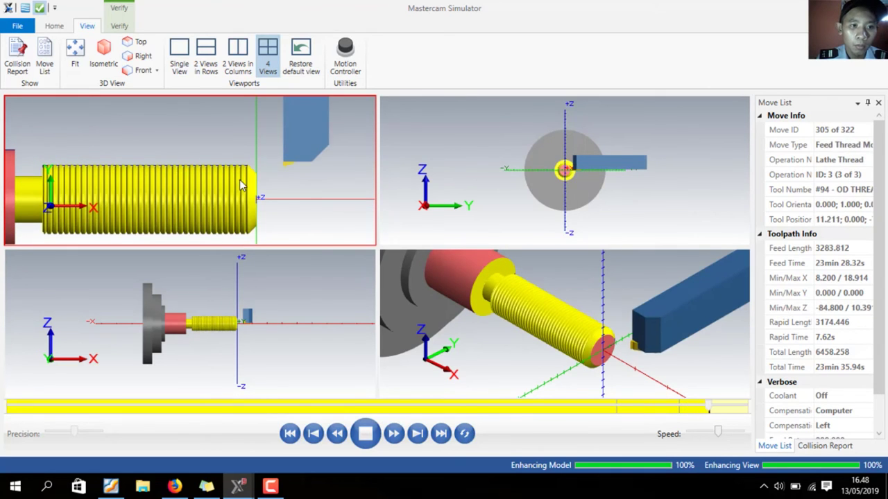
{"action": "scroll", "coordinate": [239, 182], "scroll_direction": "up", "scroll_amount": 2}
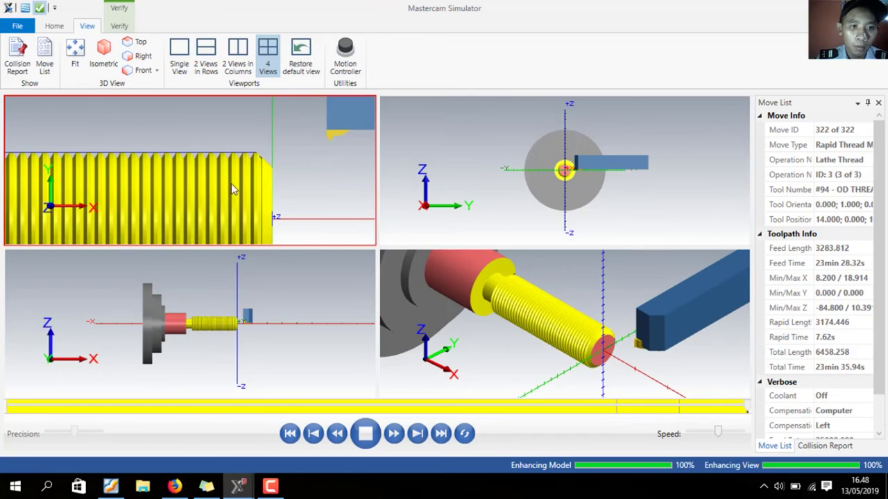
{"action": "scroll", "coordinate": [211, 183], "scroll_direction": "up", "scroll_amount": 2}
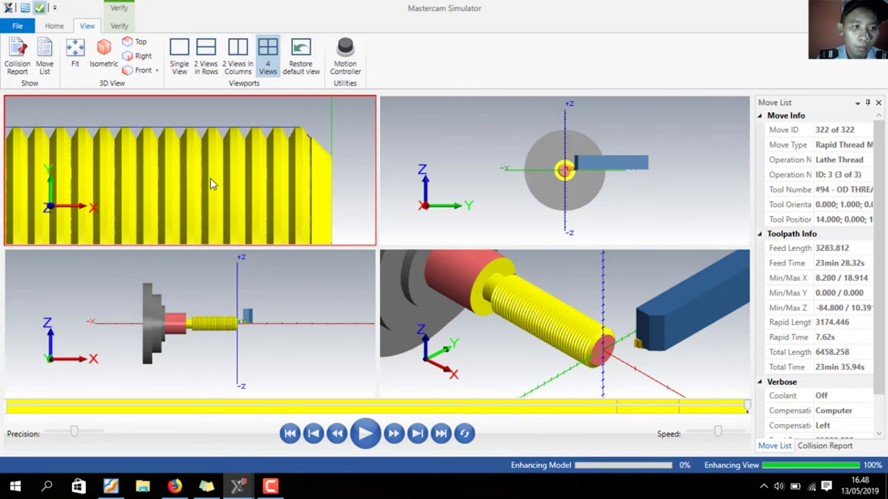
{"action": "scroll", "coordinate": [211, 178], "scroll_direction": "down", "scroll_amount": 3}
{"action": "scroll", "coordinate": [210, 179], "scroll_direction": "down", "scroll_amount": 3}
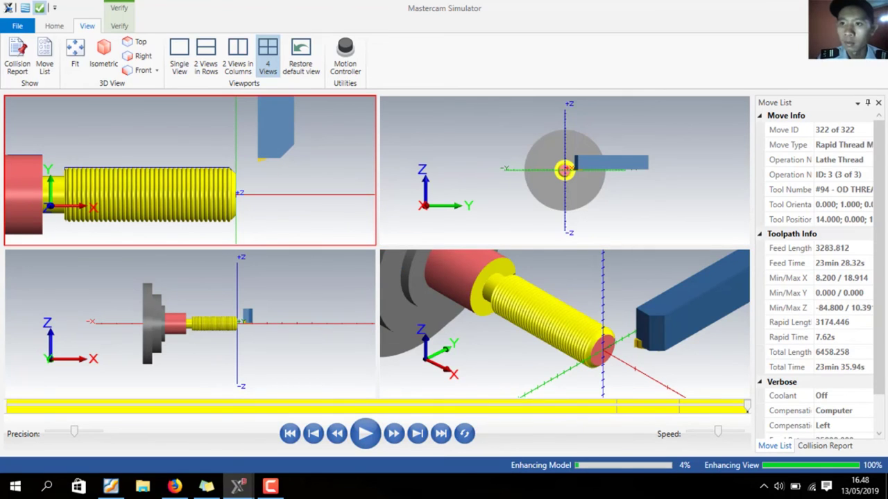
- Switch back to Mastercam Lathe X9 and post the selected operations to an editable NC file with the .NC extension
{"action": "key", "text": "alt+Tab"}
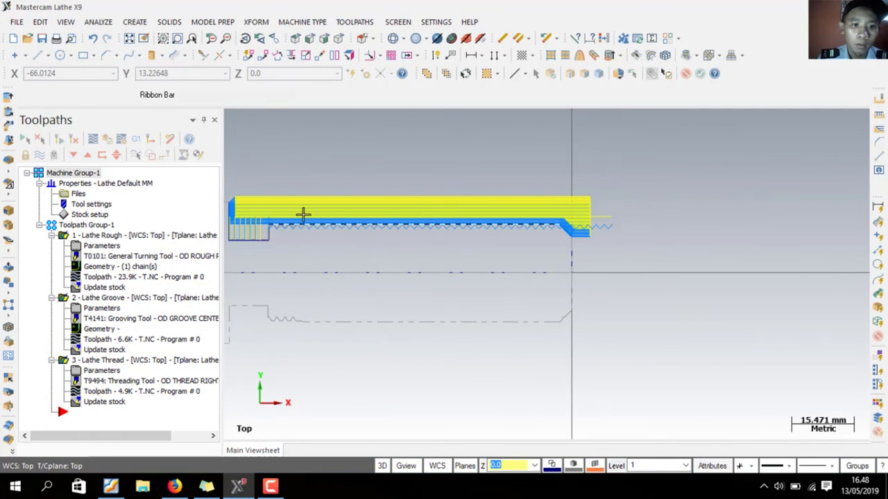
{"action": "scroll", "coordinate": [683, 201], "scroll_direction": "down", "scroll_amount": 1}
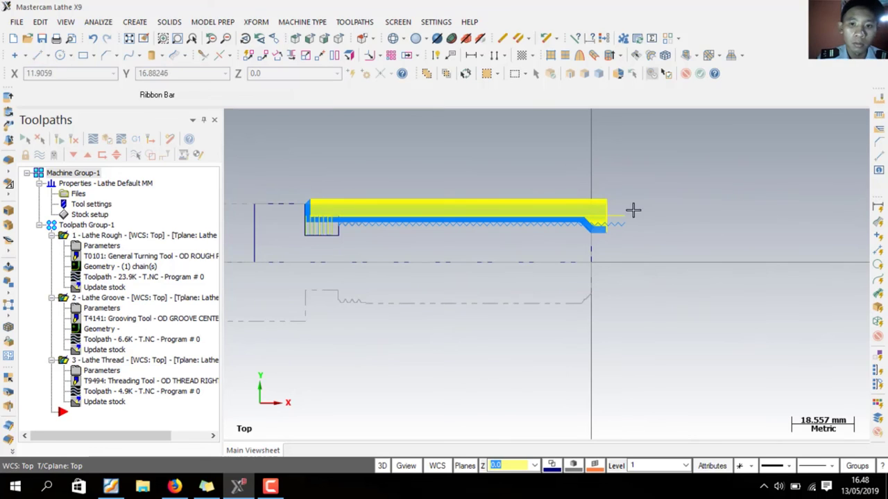
{"action": "left_click", "coordinate": [137, 140]}
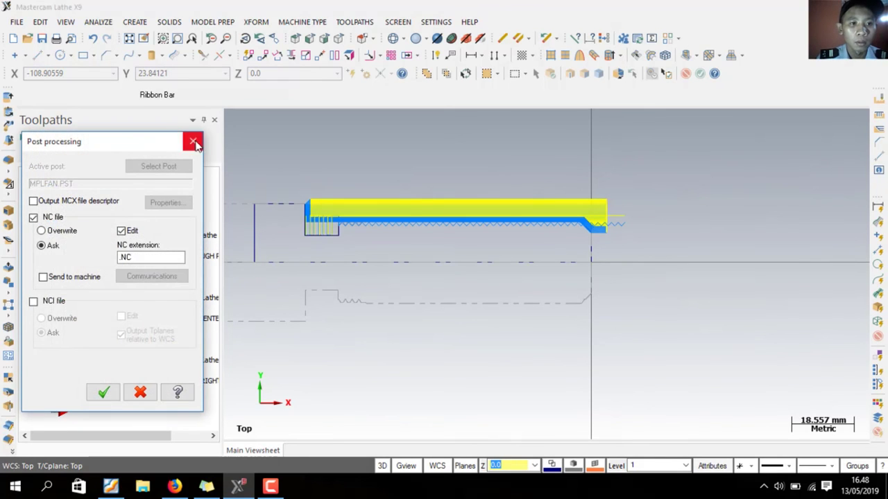
{"action": "left_click", "coordinate": [193, 140]}
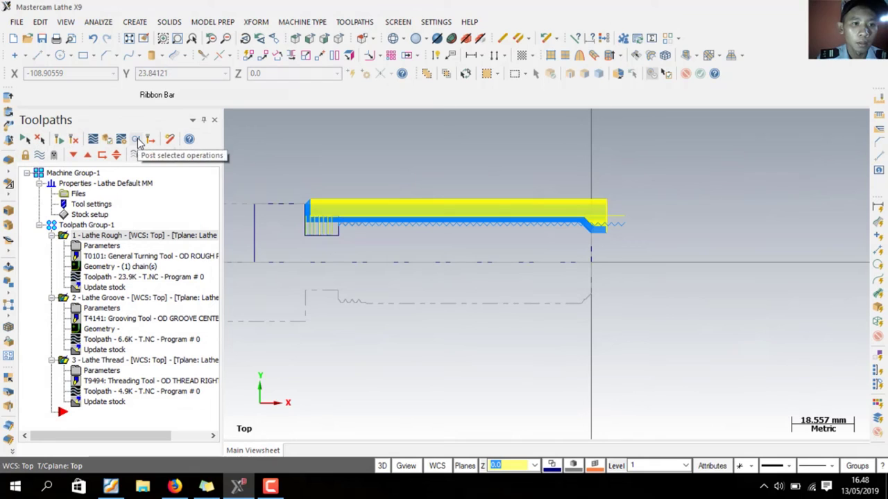
{"action": "left_click", "coordinate": [137, 140]}
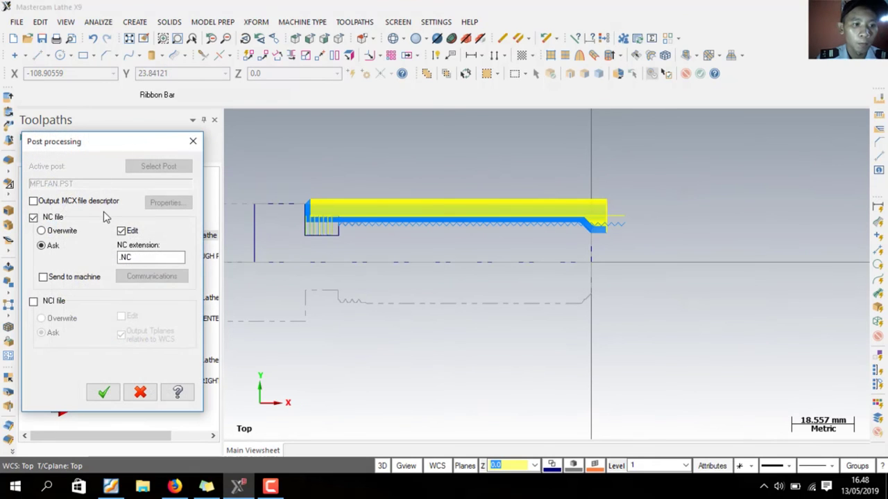
{"action": "left_click", "coordinate": [102, 394]}
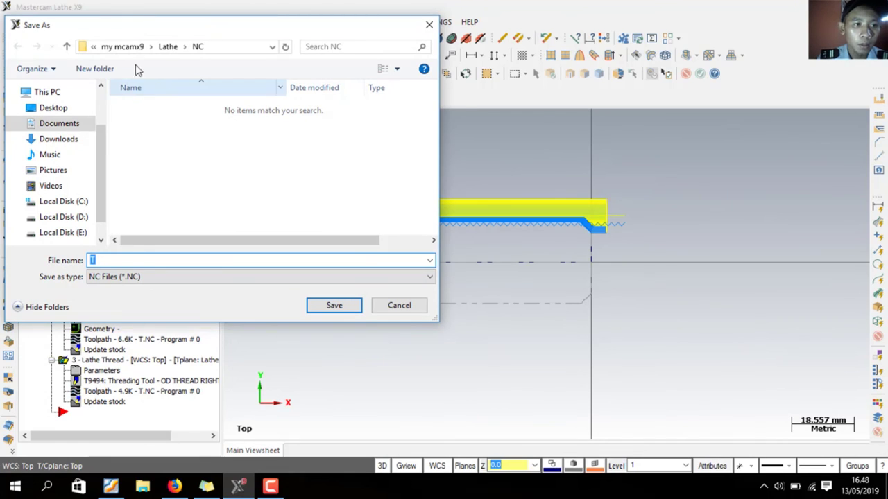
- Save the NC file as thread in D:\POLITEKNIK GAJAH TUNGGAL\SEMESTER 4\Mastercam
{"action": "left_click", "coordinate": [75, 217]}
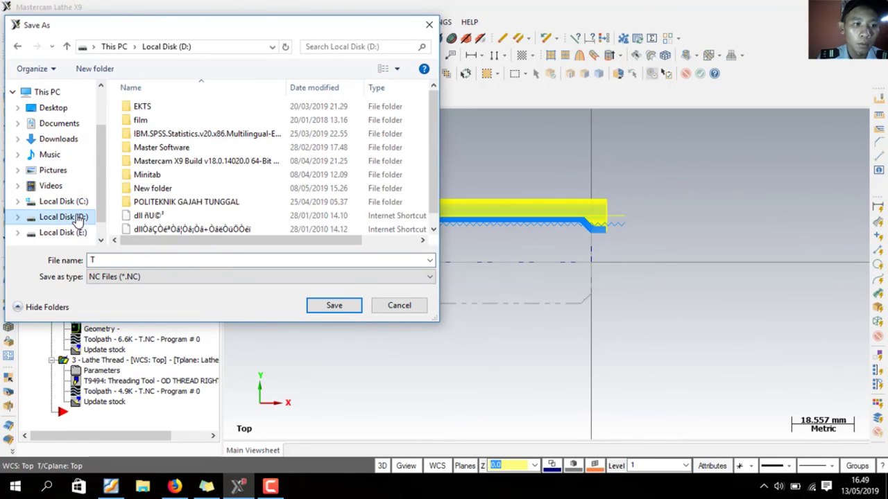
{"action": "double_click", "coordinate": [202, 201]}
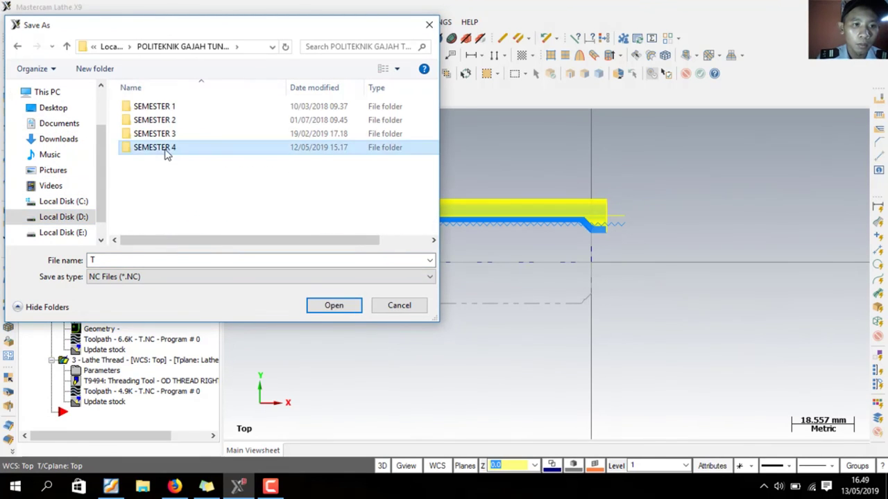
{"action": "double_click", "coordinate": [167, 149]}
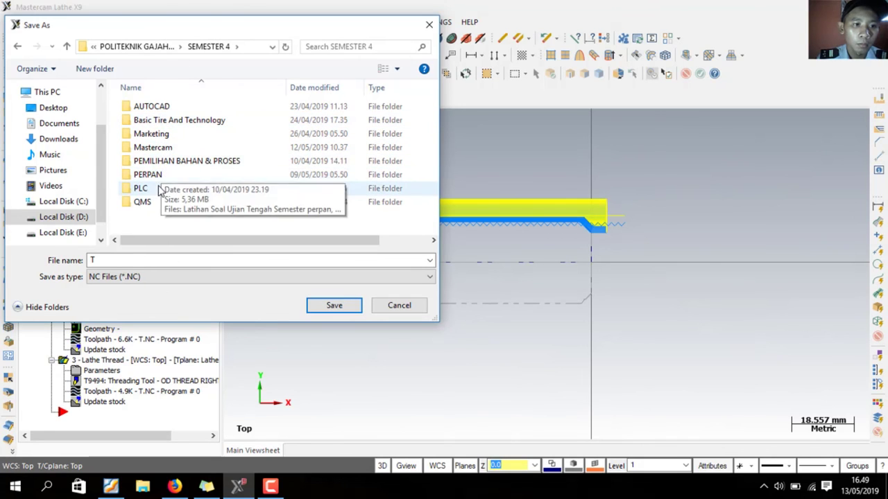
{"action": "double_click", "coordinate": [164, 149]}
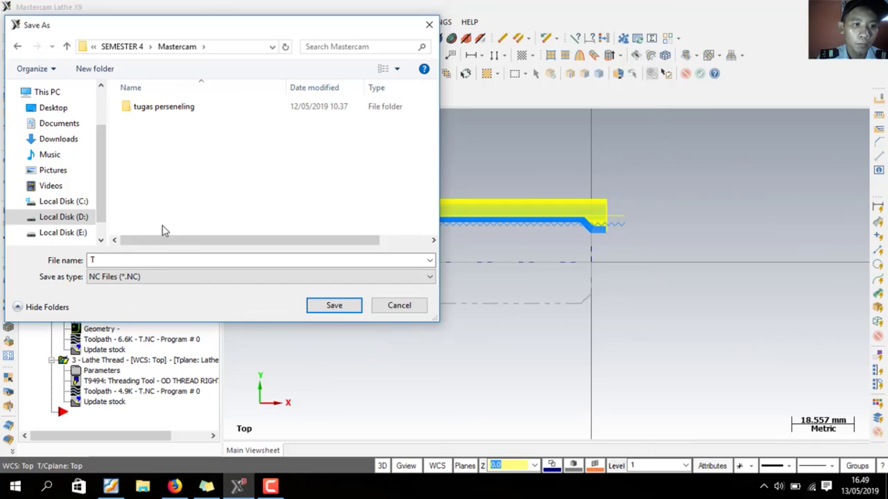
{"action": "double_click", "coordinate": [188, 260]}
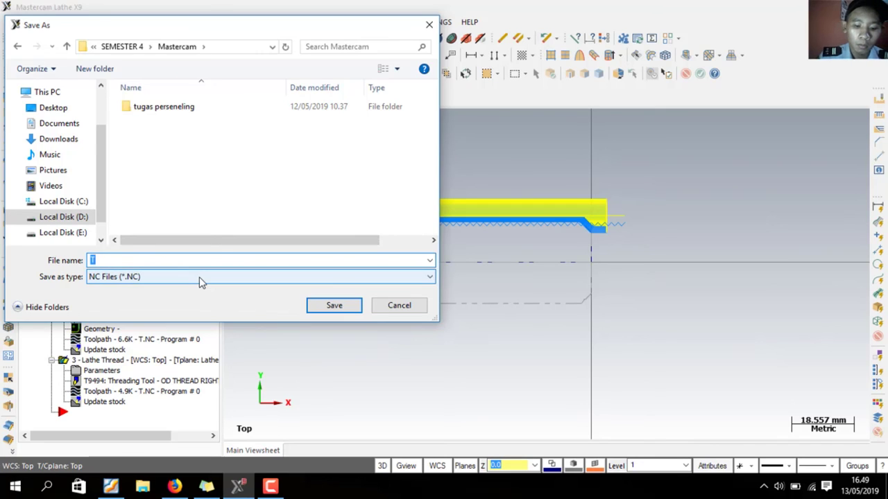
{"action": "type", "text": "tread"}
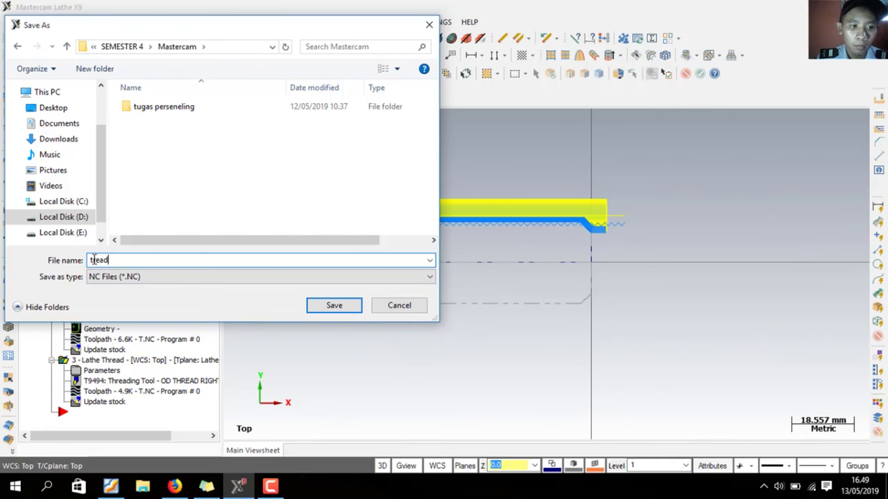
{"action": "type", "text": "h"}
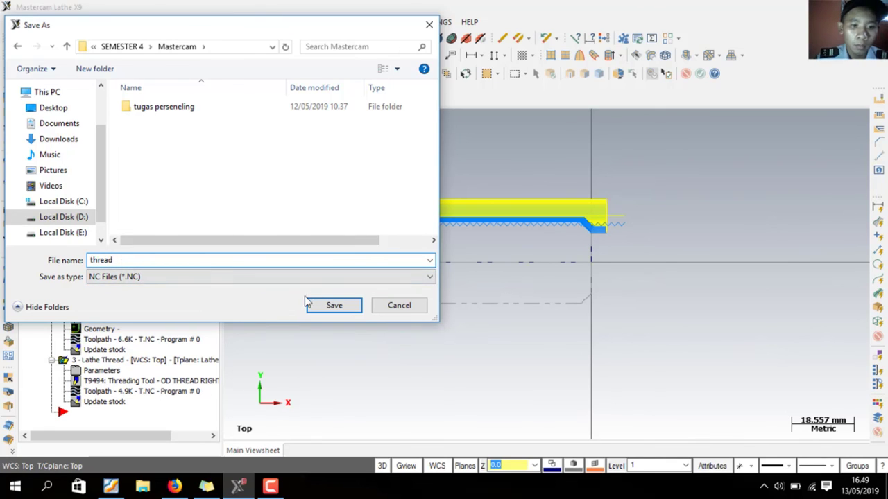
{"action": "left_click", "coordinate": [332, 305]}
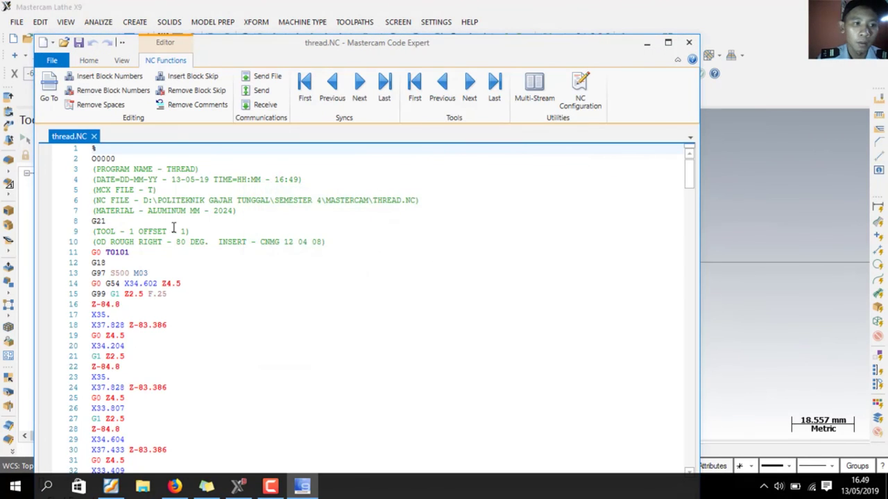
- Review the generated code, save thread.NC and close Mastercam Code Expert
{"action": "scroll", "coordinate": [168, 210], "scroll_direction": "down", "scroll_amount": 20}
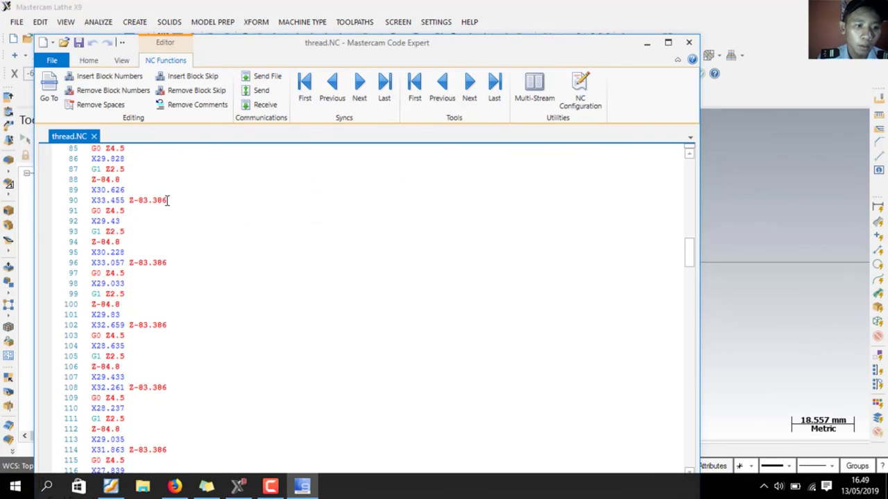
{"action": "scroll", "coordinate": [168, 262], "scroll_direction": "down", "scroll_amount": 20}
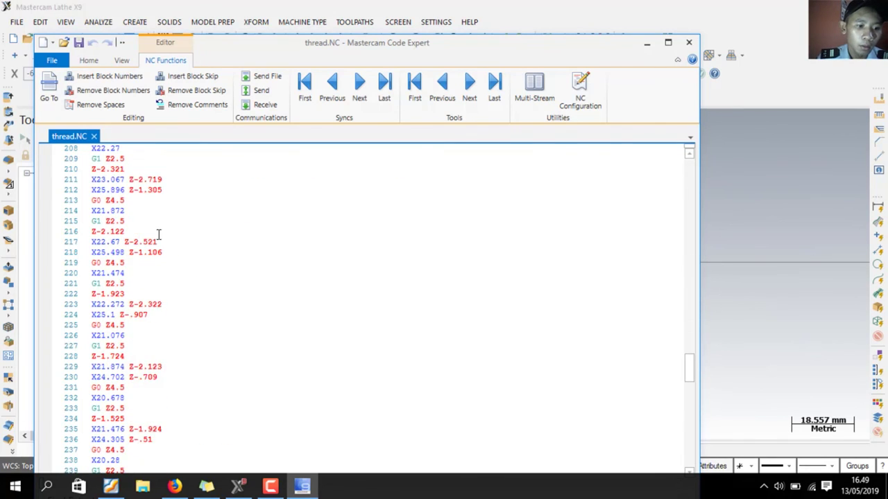
{"action": "scroll", "coordinate": [347, 222], "scroll_direction": "down", "scroll_amount": 12}
{"action": "left_click_drag", "start_coordinate": [690, 421], "coordinate": [687, 158]}
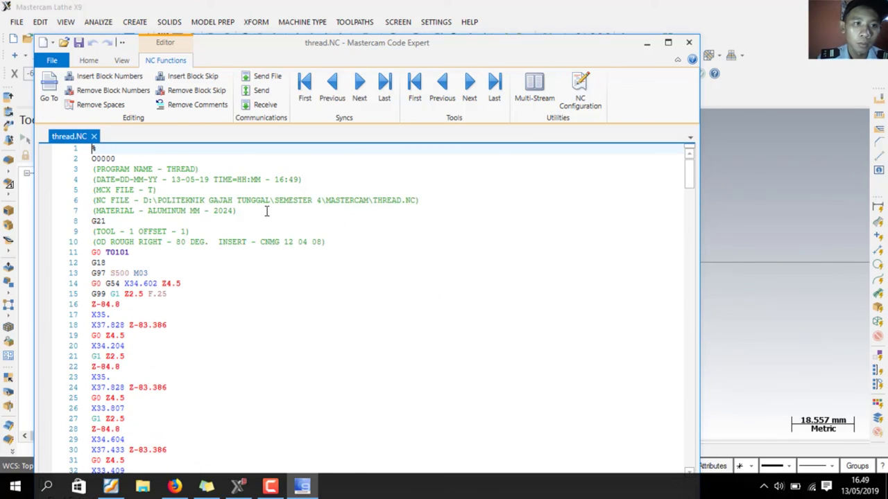
{"action": "left_click", "coordinate": [78, 43]}
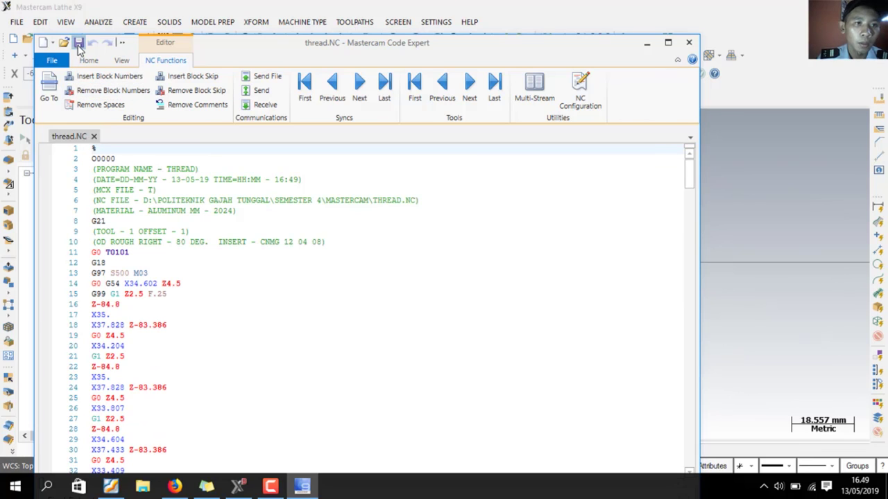
{"action": "left_click", "coordinate": [78, 43]}
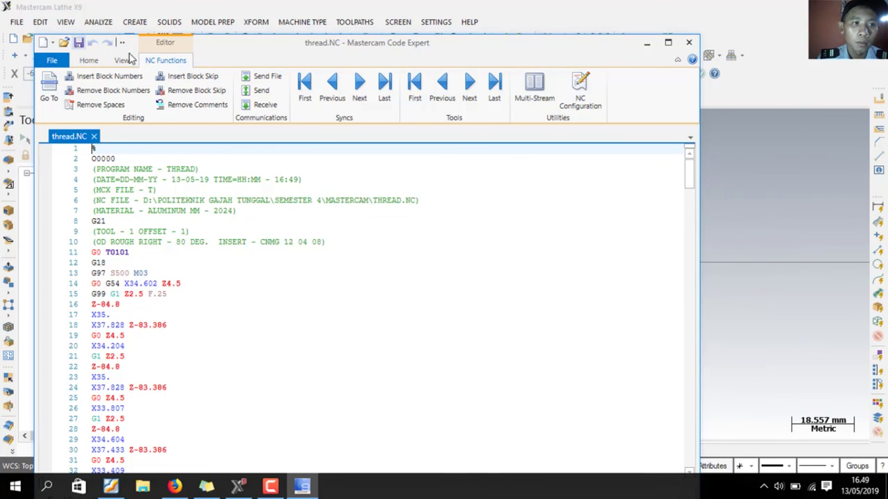
{"action": "left_click", "coordinate": [690, 44]}
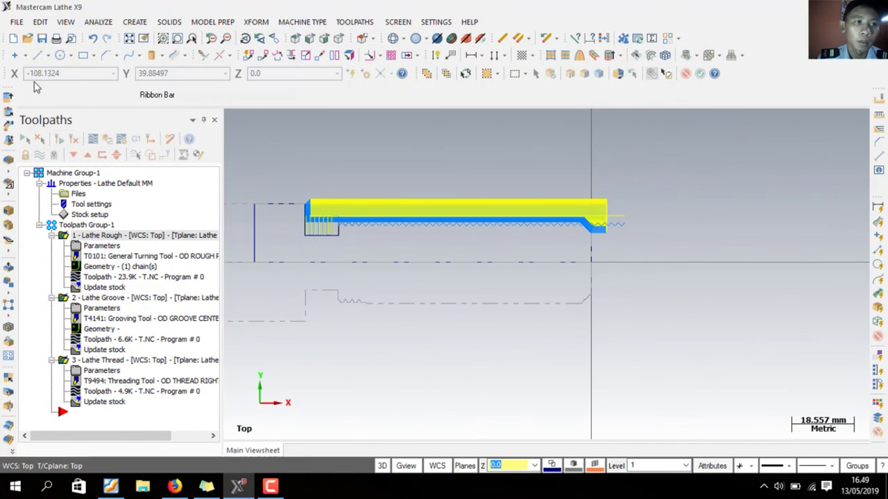
- Save the part as thread in Mastercam X9 format (*.mcx-9) in D:\POLITEKNIK GAJAH TUNGGAL\SEMESTER 4\Mastercam
{"action": "left_click", "coordinate": [41, 38]}
{"action": "type", "text": "T"}
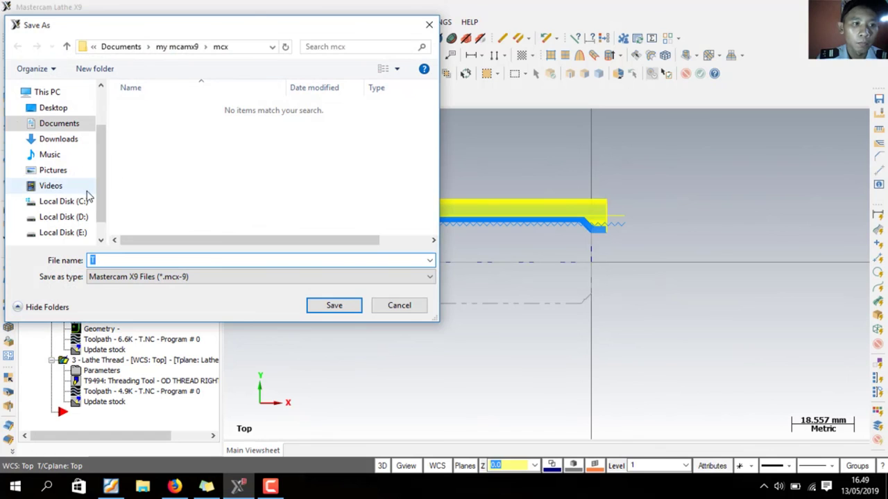
{"action": "left_click", "coordinate": [80, 216]}
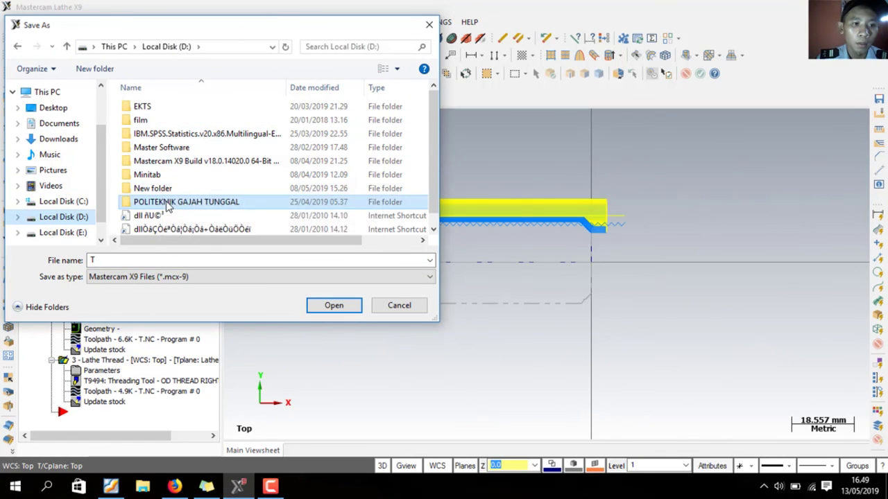
{"action": "double_click", "coordinate": [139, 200]}
{"action": "double_click", "coordinate": [165, 149]}
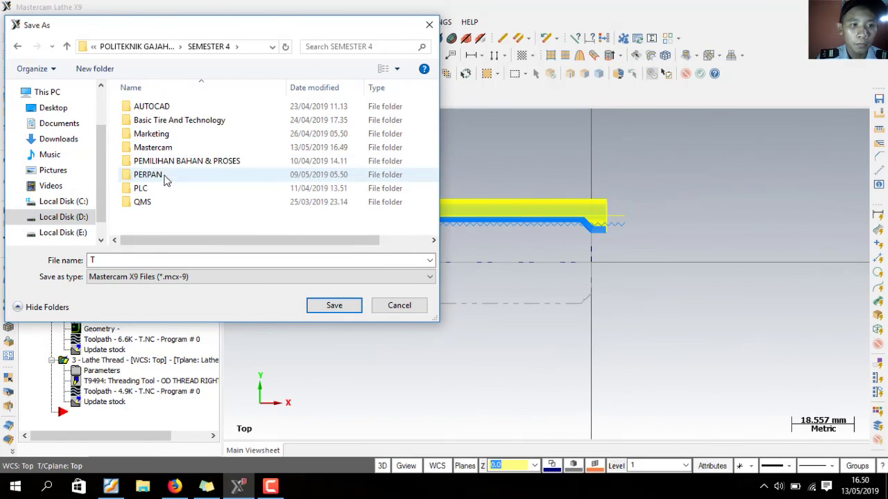
{"action": "double_click", "coordinate": [155, 147]}
{"action": "left_click", "coordinate": [158, 258]}
{"action": "type", "text": "th"}
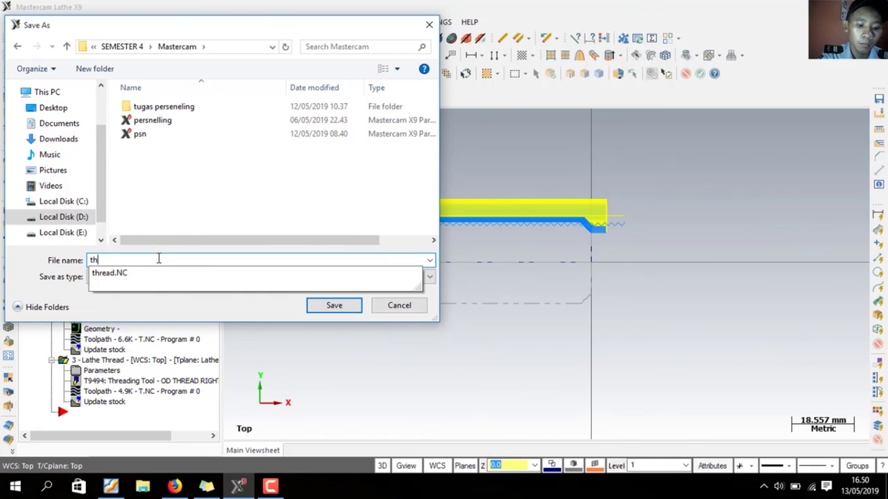
{"action": "type", "text": "read"}
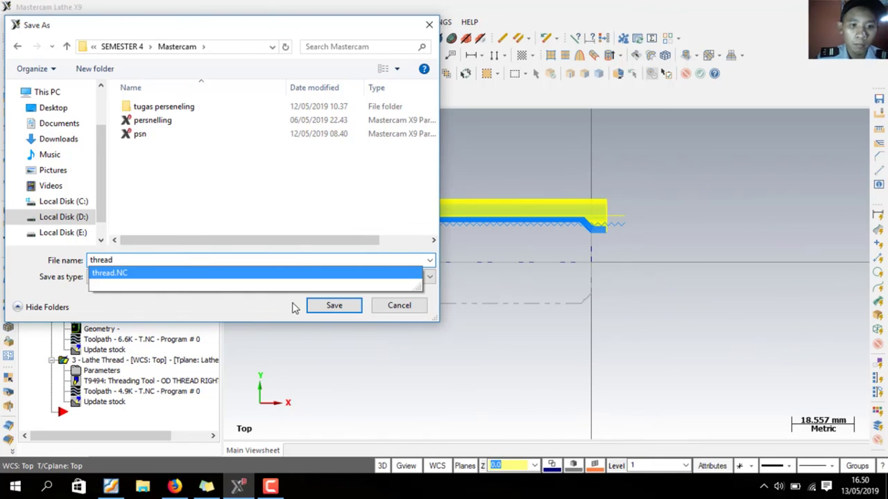
{"action": "left_click", "coordinate": [243, 307]}
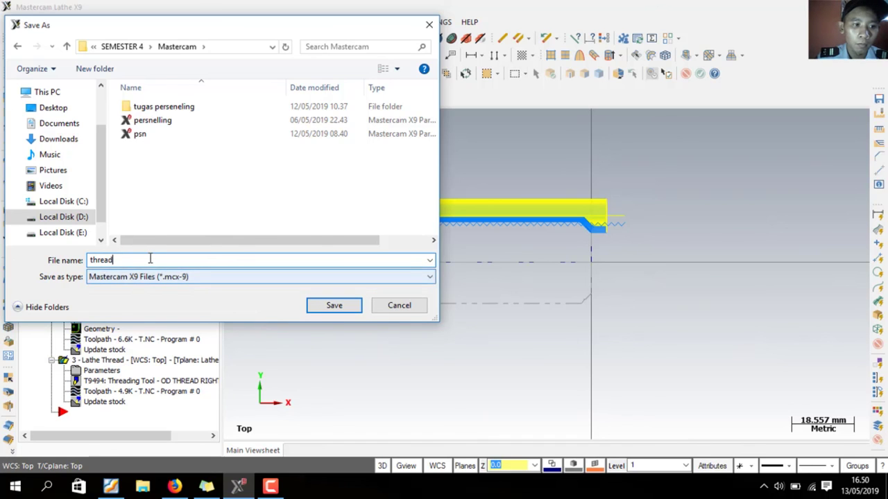
{"action": "left_click", "coordinate": [330, 307]}
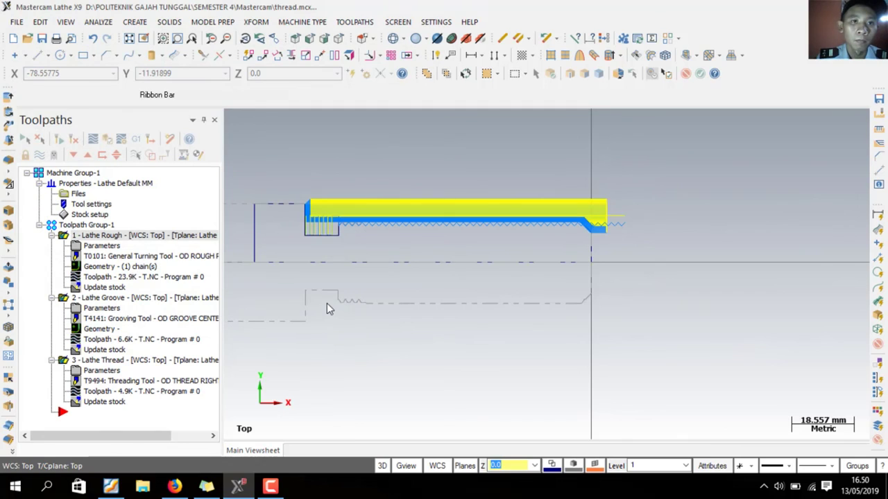